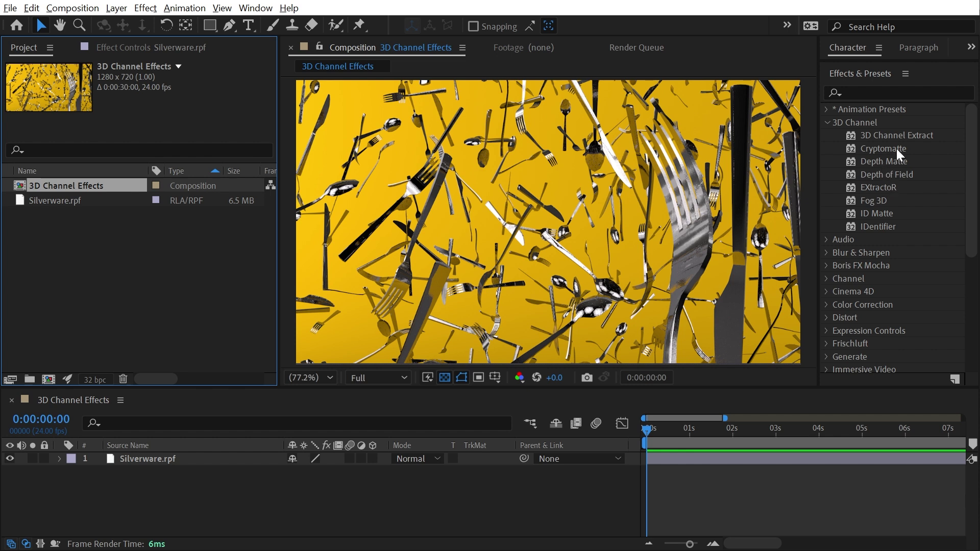
# - Apply 3D Channel Extract to the Silverware.rpf layer
pyautogui.click(77, 201)
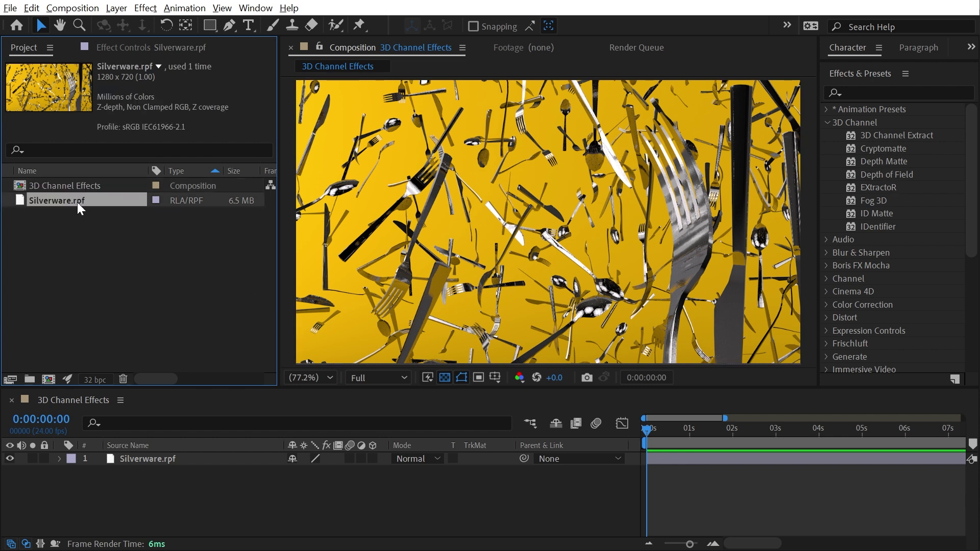
pyautogui.click(881, 137)
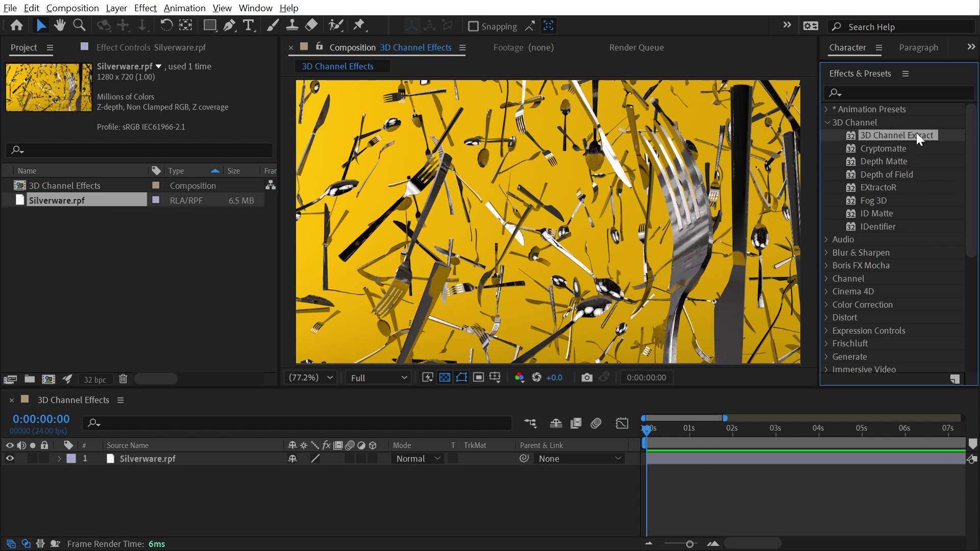
pyautogui.moveTo(918, 139); pyautogui.dragTo(614, 229)
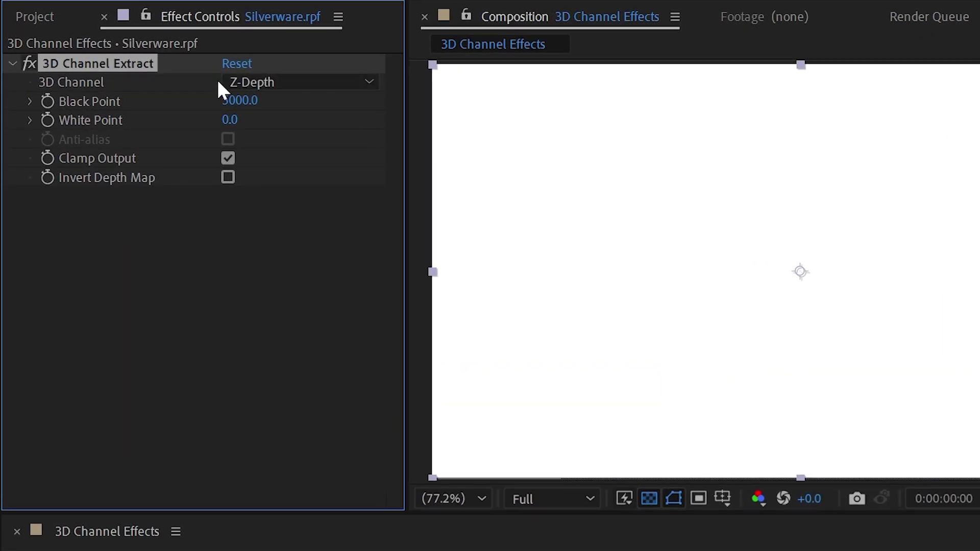
# - Keep the Z-Depth channel and lower Black Point to -560, leaving White Point at 0
pyautogui.click(274, 81)
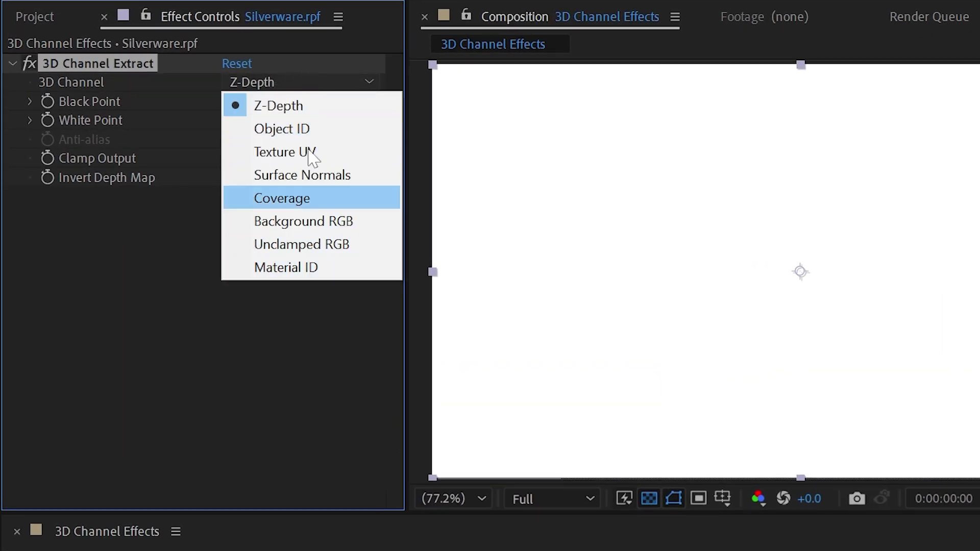
pyautogui.click(168, 92)
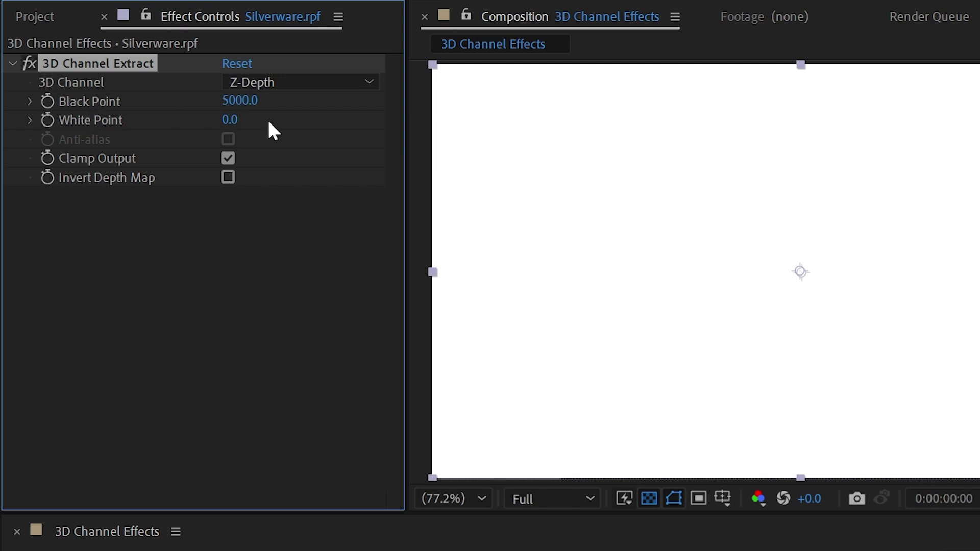
pyautogui.moveTo(231, 99); pyautogui.dragTo(175, 97)
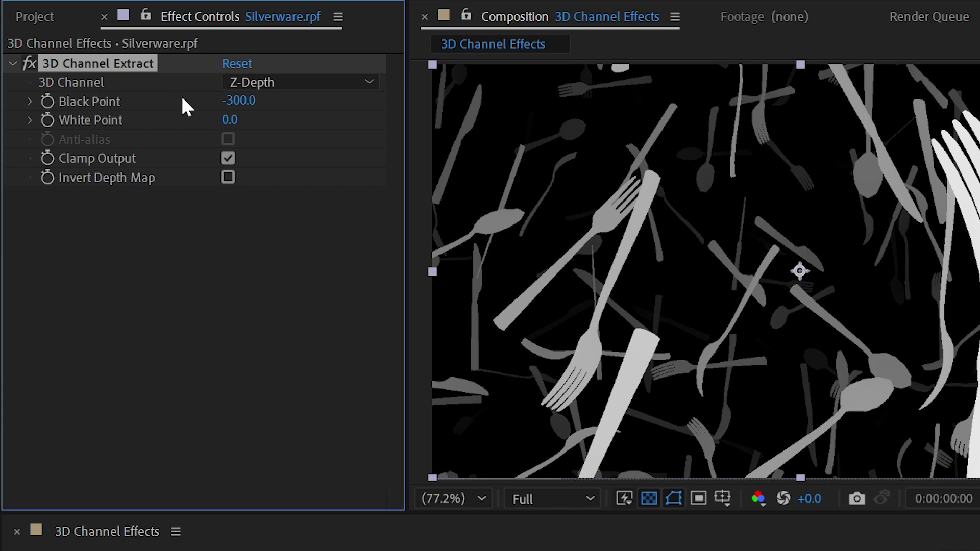
pyautogui.moveTo(237, 100); pyautogui.dragTo(214, 100)
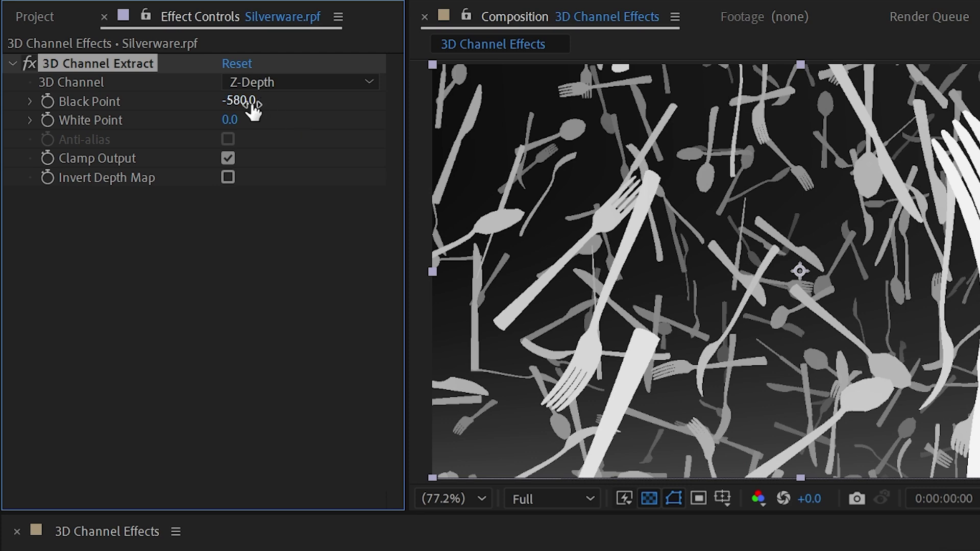
pyautogui.moveTo(237, 108); pyautogui.dragTo(210, 97)
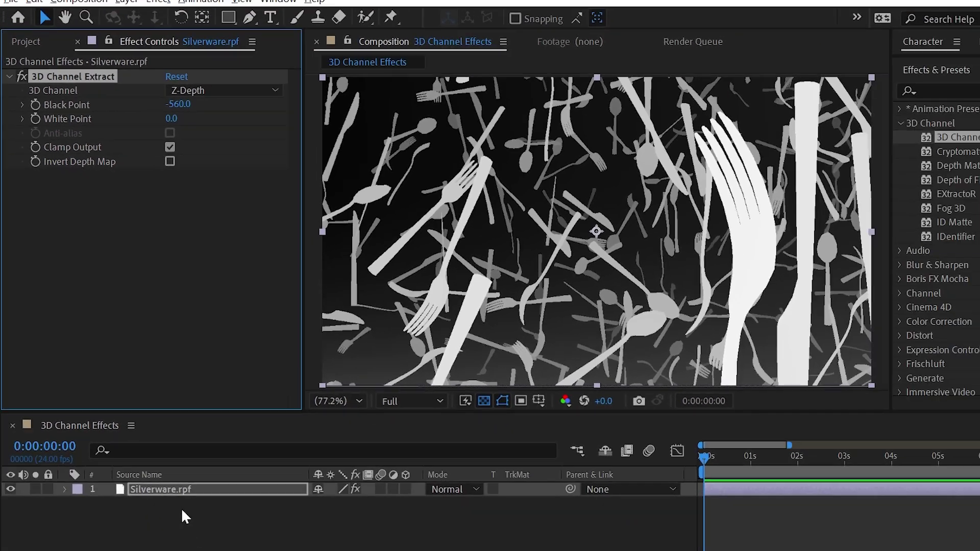
# - Rename the silverware layer to 'Depth'
pyautogui.click(178, 490)
pyautogui.press('Return')
pyautogui.write('D')
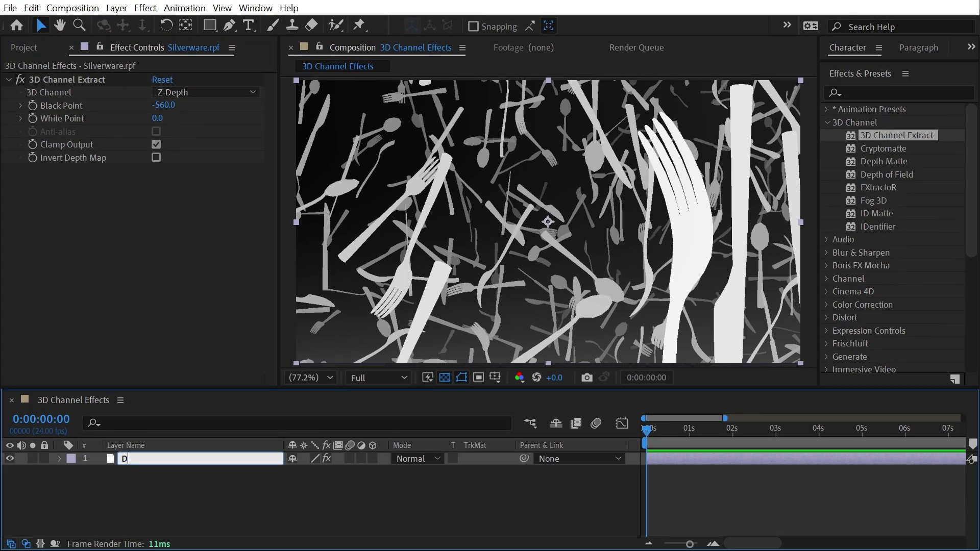
pyautogui.write('epth')
pyautogui.press('Return')
# - Duplicate it as a layer named 'Beauty' and strip the copy's effects
pyautogui.hotkey('ctrl', 'd')
pyautogui.press('Return')
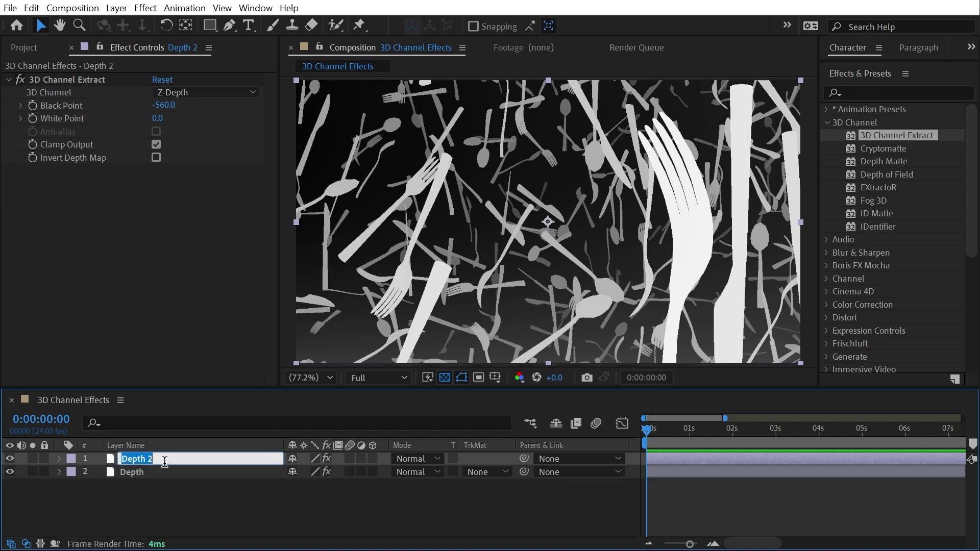
pyautogui.write('Beauty')
pyautogui.press('Return')
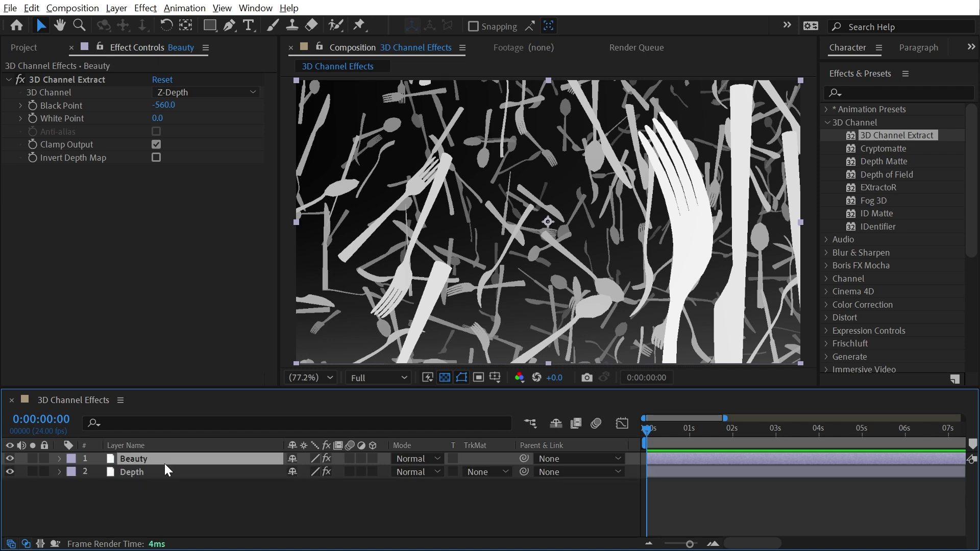
pyautogui.hotkey('ctrl', 'shift', 'e')
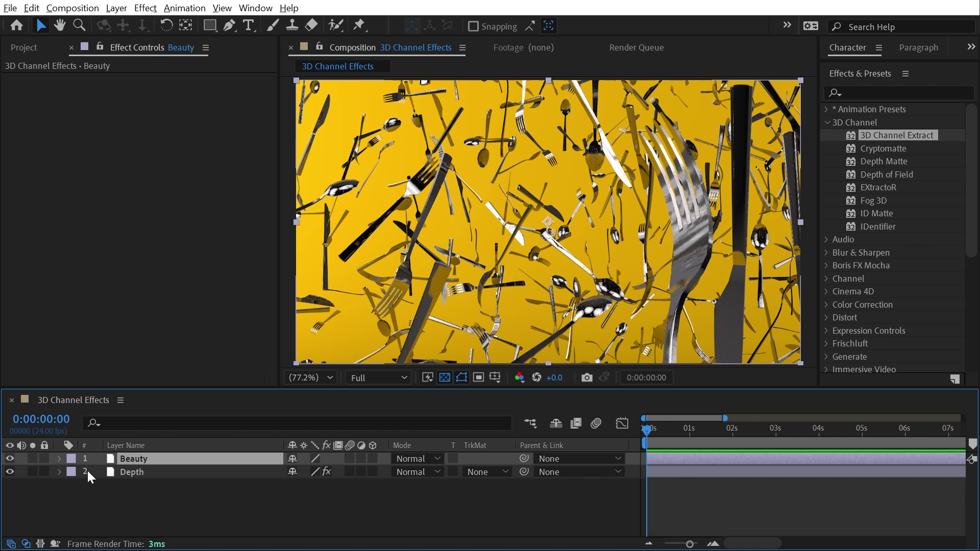
pyautogui.click(9, 458)
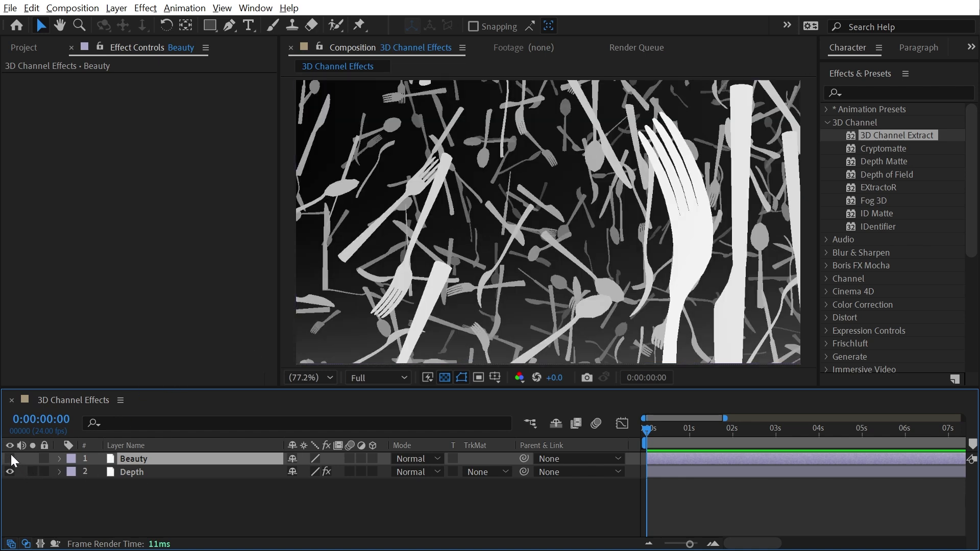
pyautogui.click(10, 459)
# - Apply FL Depth Of Field to Beauty, using layer 2. Depth with its effects and masks
pyautogui.click(850, 343)
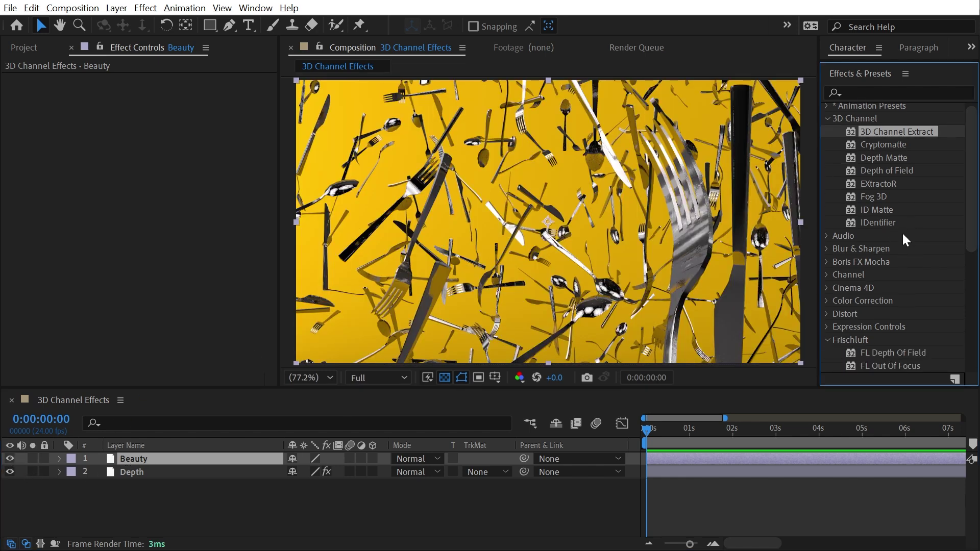
pyautogui.scroll(-3, 906, 275)
pyautogui.moveTo(893, 249); pyautogui.dragTo(154, 463)
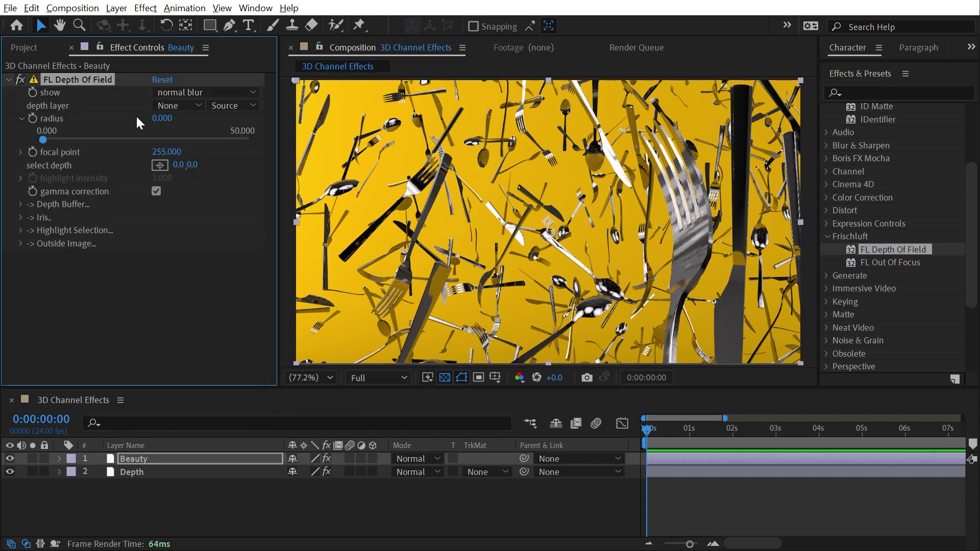
pyautogui.click(194, 105)
pyautogui.click(192, 156)
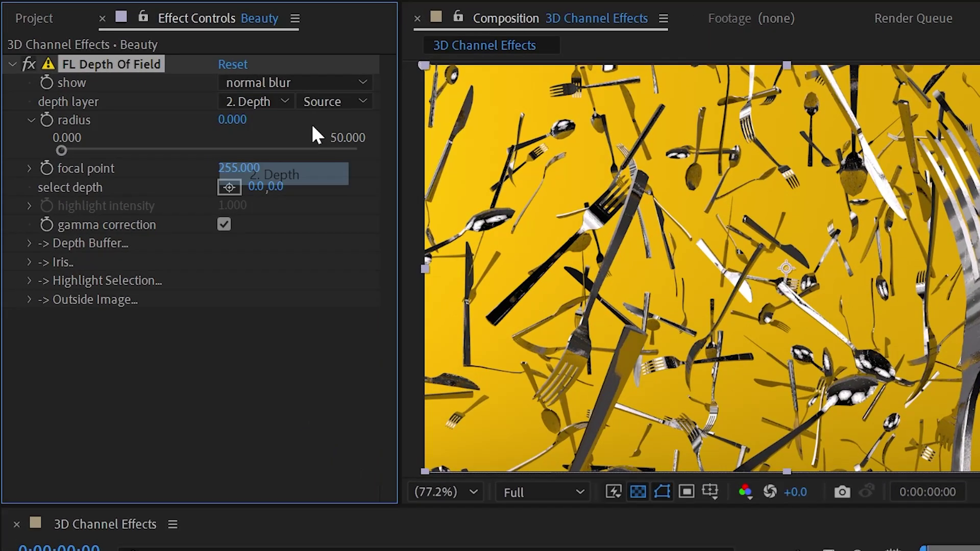
pyautogui.click(229, 106)
pyautogui.click(379, 170)
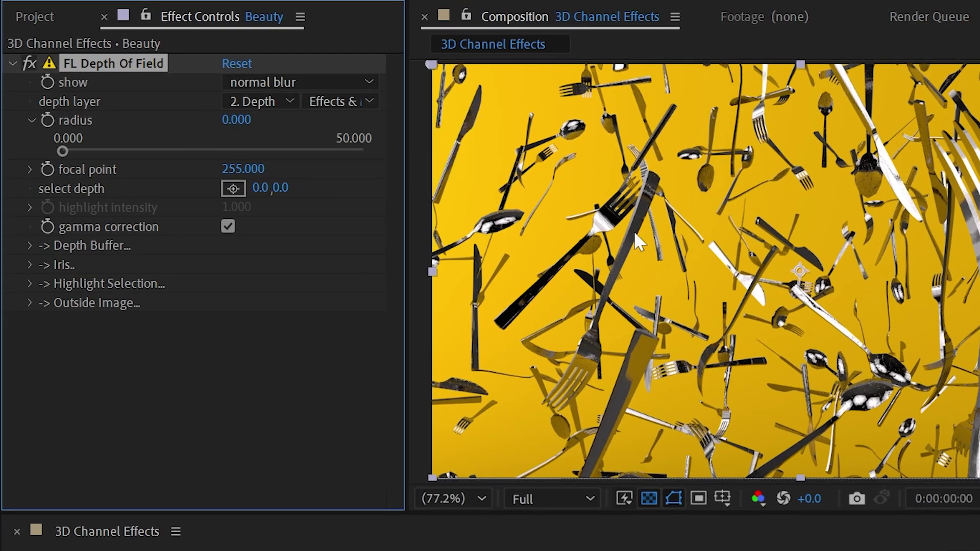
# - Set the blur radius to 25.836 and focus on the fork and knife at frame centre
pyautogui.moveTo(235, 119); pyautogui.dragTo(437, 106)
pyautogui.click(233, 188)
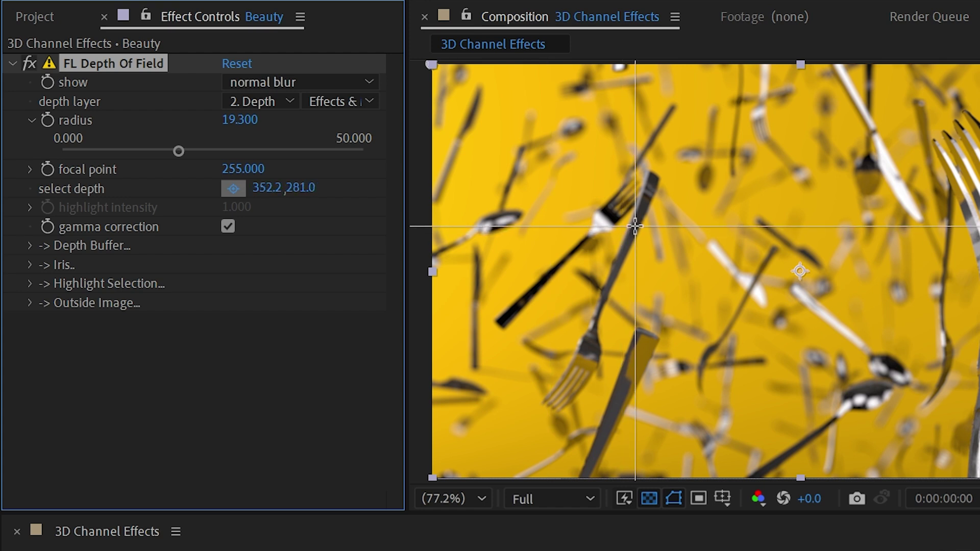
pyautogui.click(634, 225)
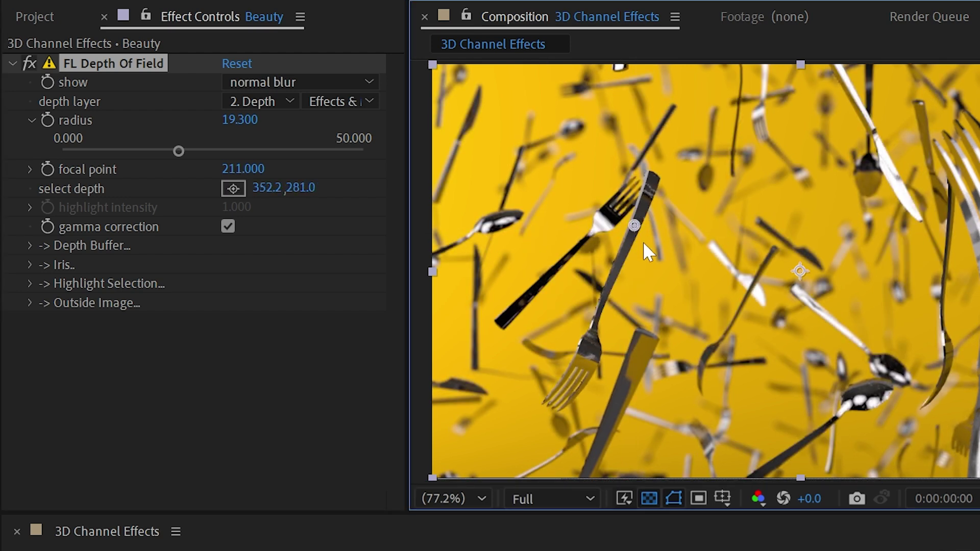
pyautogui.moveTo(179, 152); pyautogui.dragTo(218, 151)
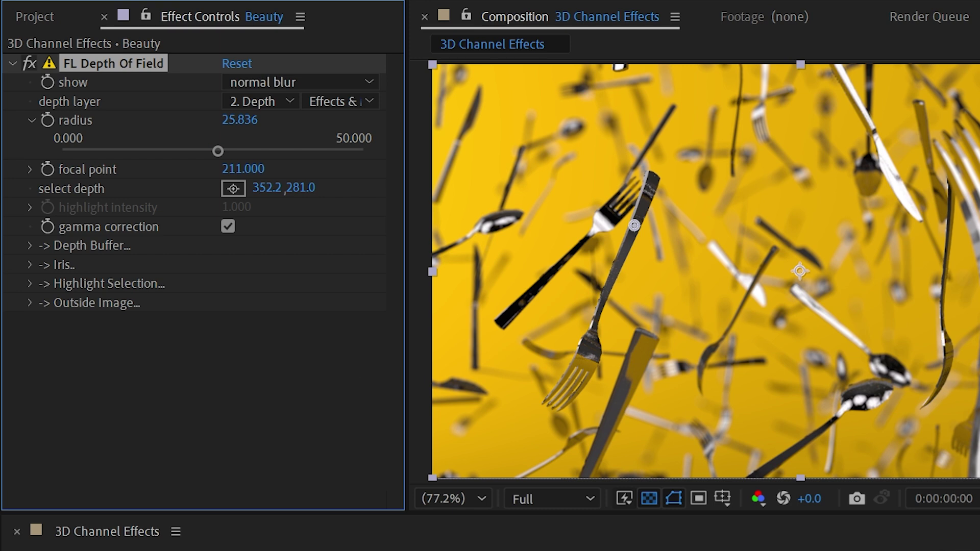
pyautogui.hotkey('ctrl', 'Down')
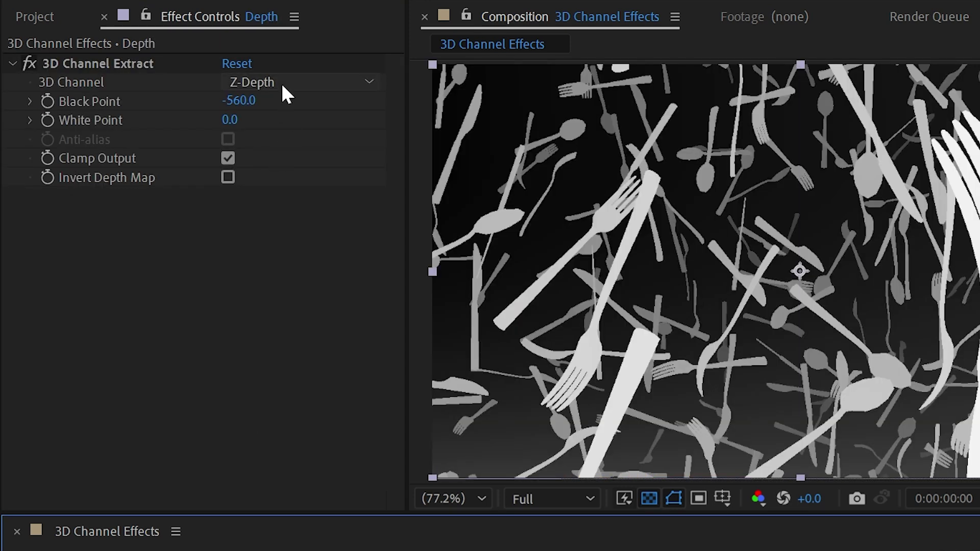
# - Preview the Object ID, Texture UV and Unclamped RGB channels in 3D Channel Extract
pyautogui.click(283, 85)
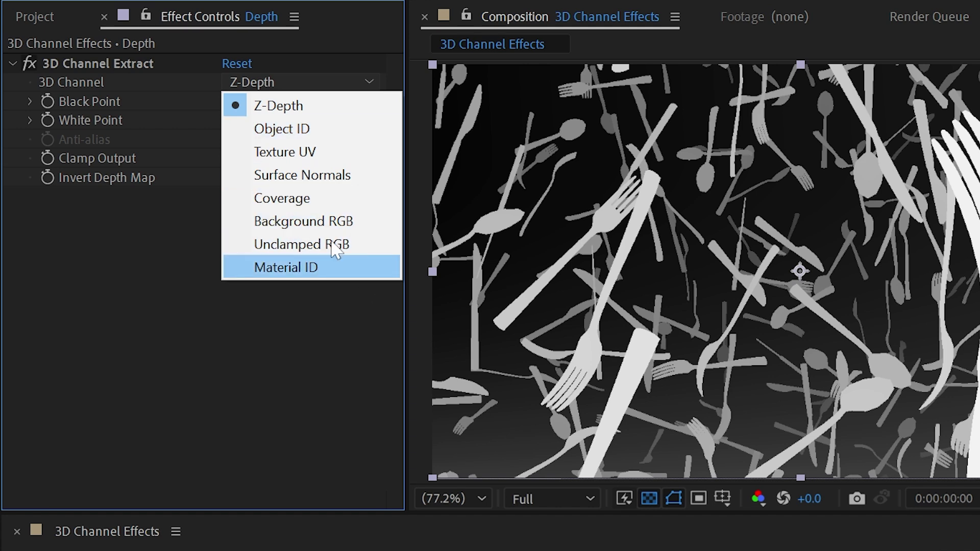
pyautogui.click(305, 130)
pyautogui.click(291, 83)
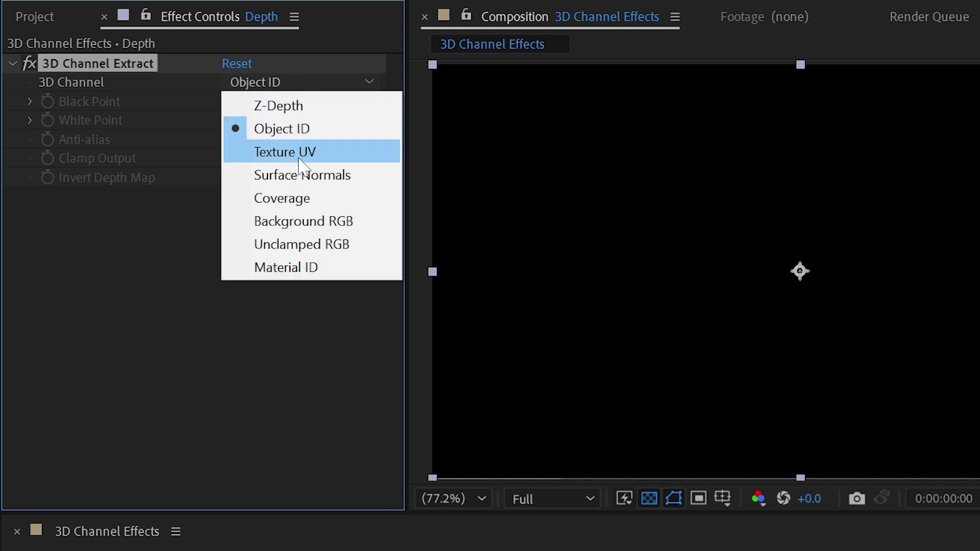
pyautogui.click(295, 151)
pyautogui.click(298, 86)
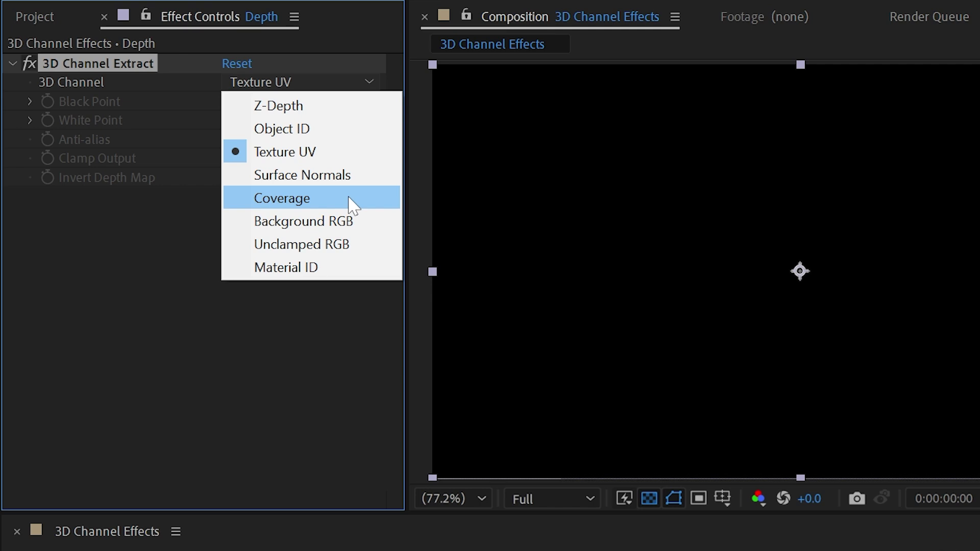
pyautogui.click(327, 244)
# - Preview the Material ID channel, then return the extract to Z-Depth
pyautogui.click(306, 83)
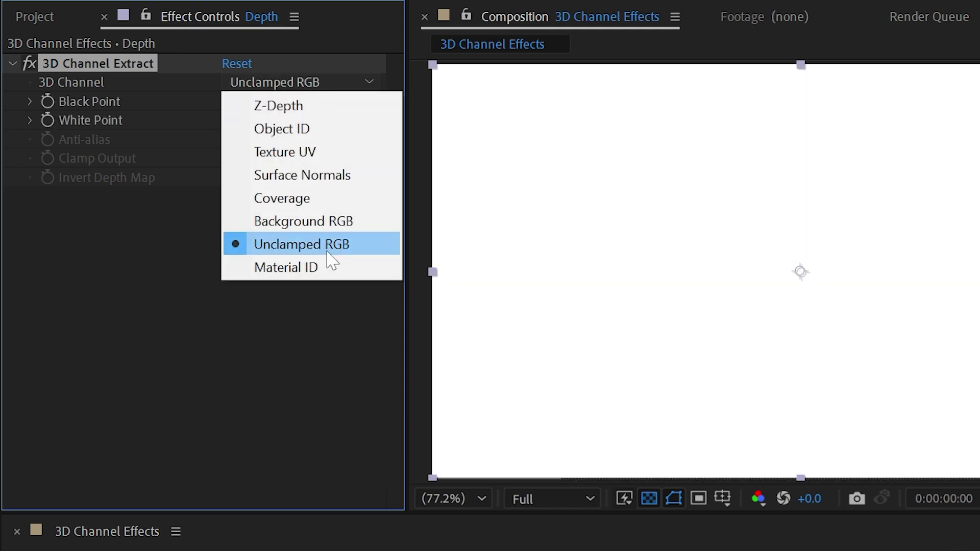
pyautogui.click(331, 263)
pyautogui.click(300, 83)
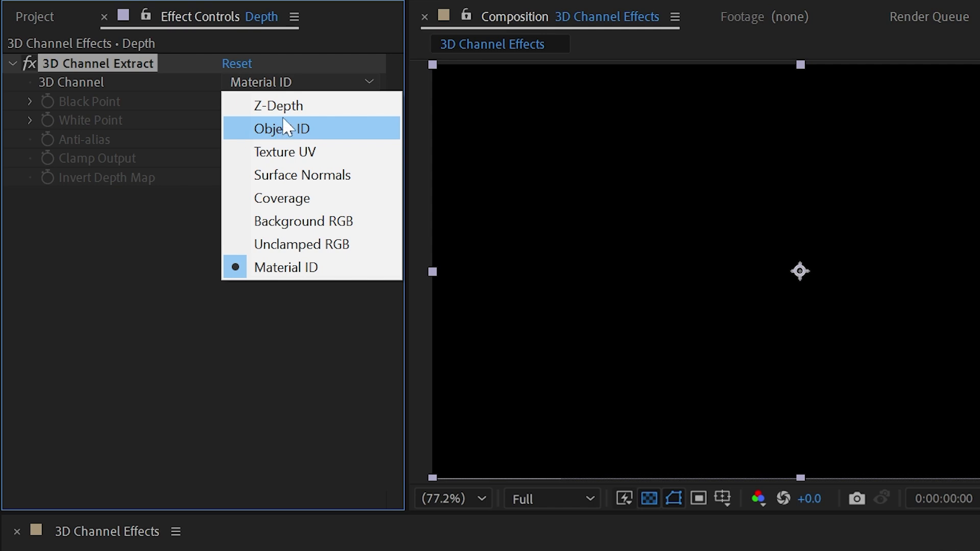
pyautogui.click(280, 106)
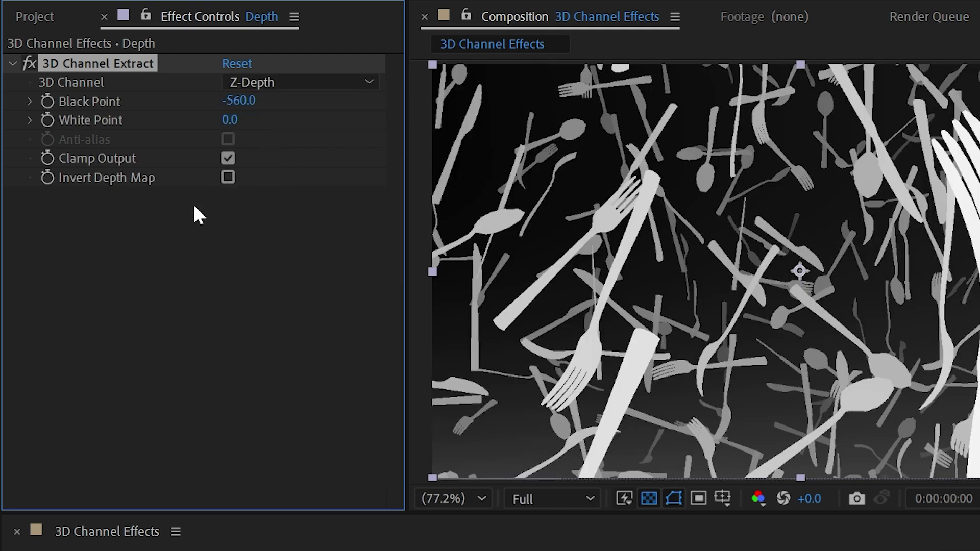
pyautogui.click(293, 81)
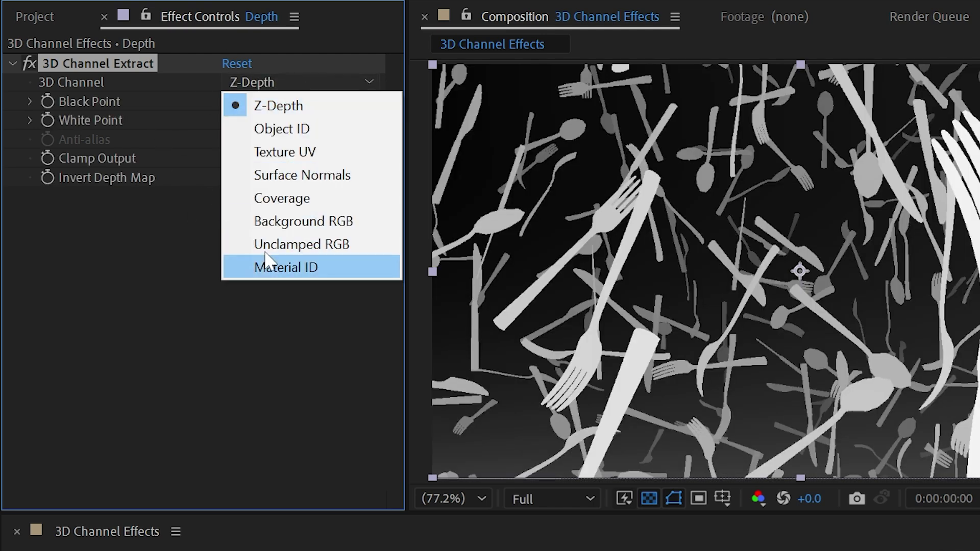
pyautogui.click(150, 250)
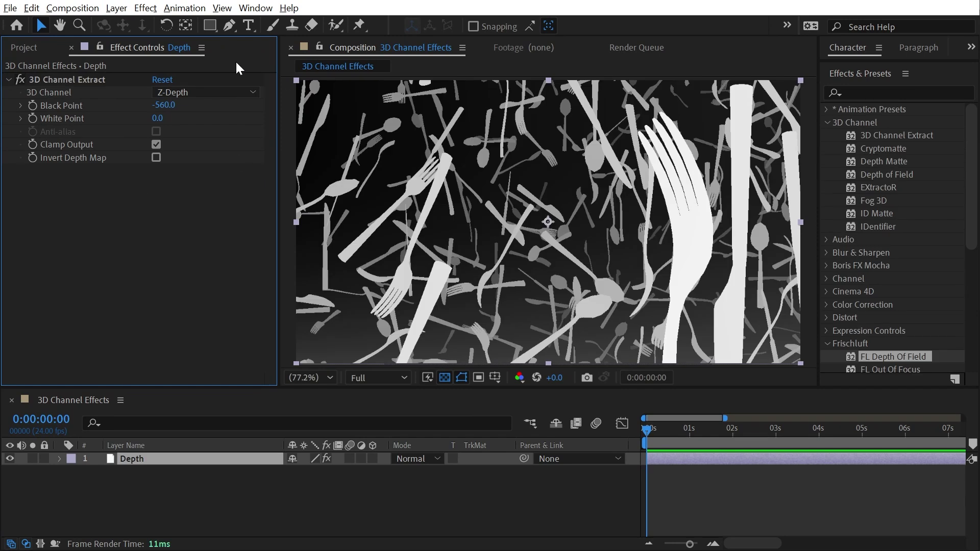
# - Replace the Depth layer's 3D Channel Extract with the Depth of Field effect
pyautogui.click(116, 81)
pyautogui.press('Delete')
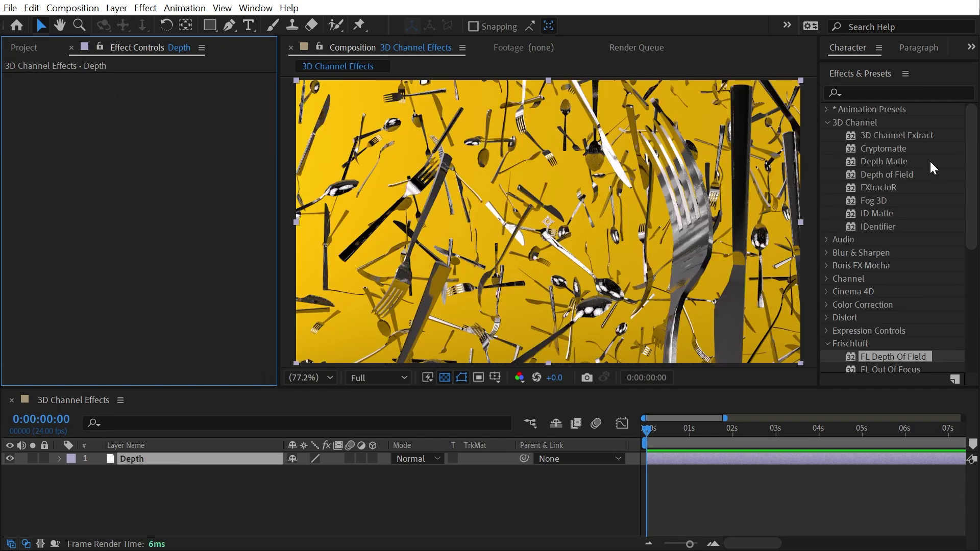
pyautogui.moveTo(888, 178); pyautogui.dragTo(180, 463)
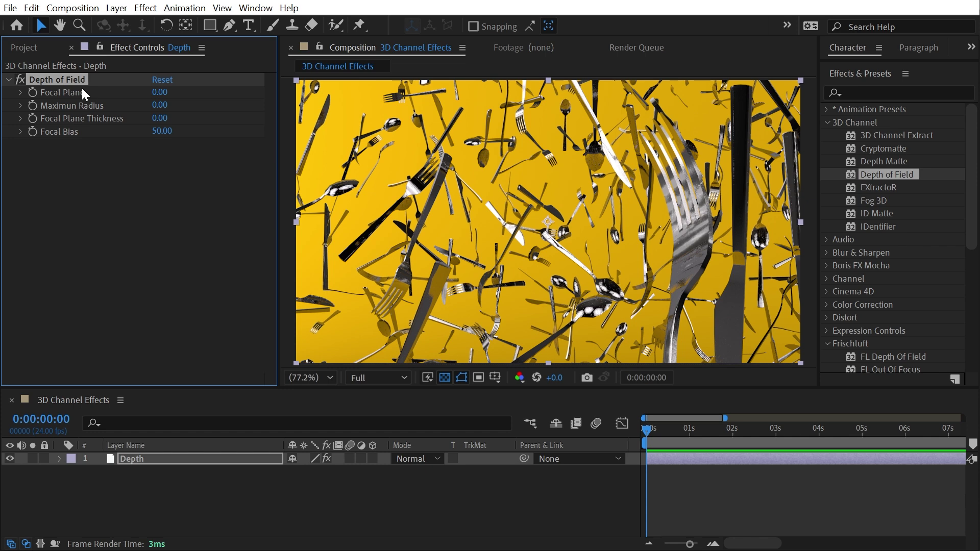
pyautogui.scroll(-1, 894, 306)
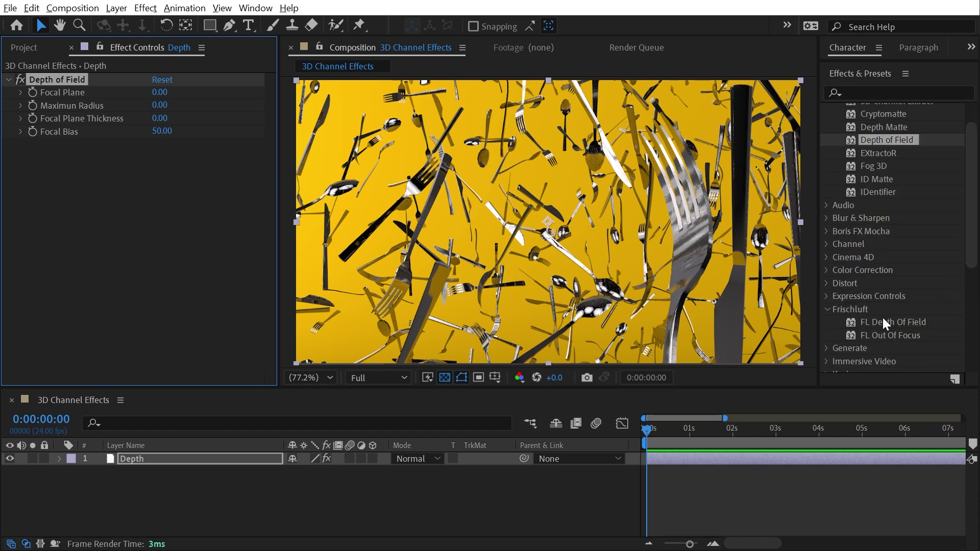
pyautogui.scroll(1, 926, 325)
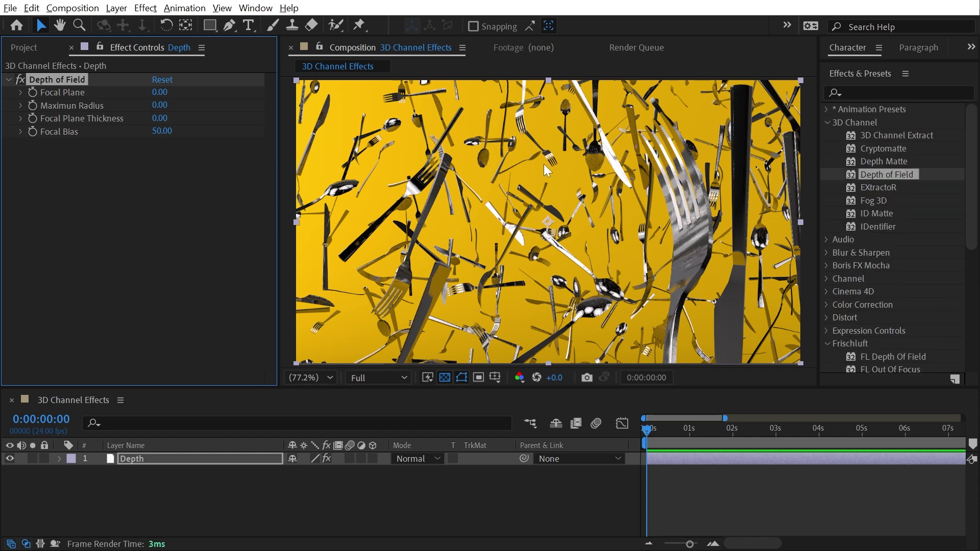
pyautogui.scroll(1, 666, 217)
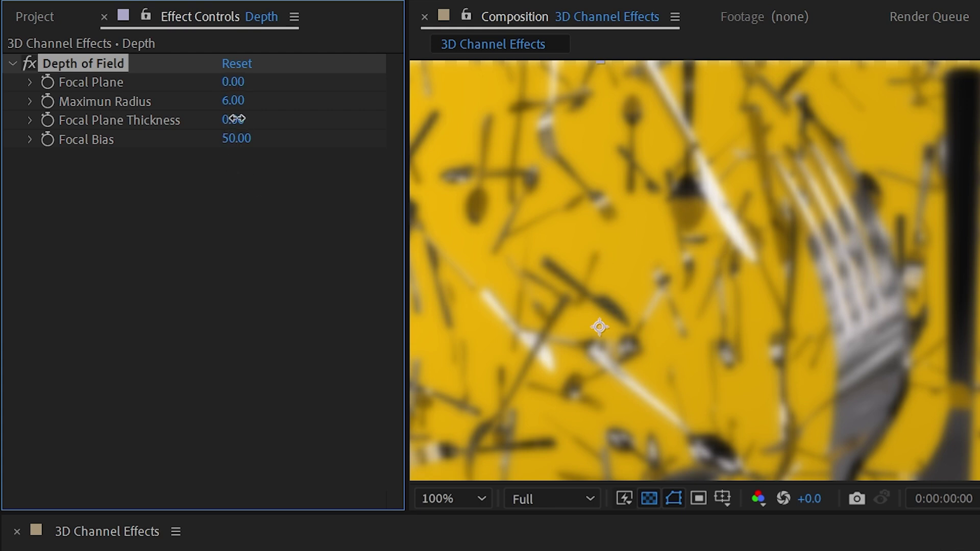
# - Tune Depth of Field to Maximum Radius 4 and Focal Plane -380, adjusting focal thickness
pyautogui.moveTo(234, 118); pyautogui.dragTo(256, 111)
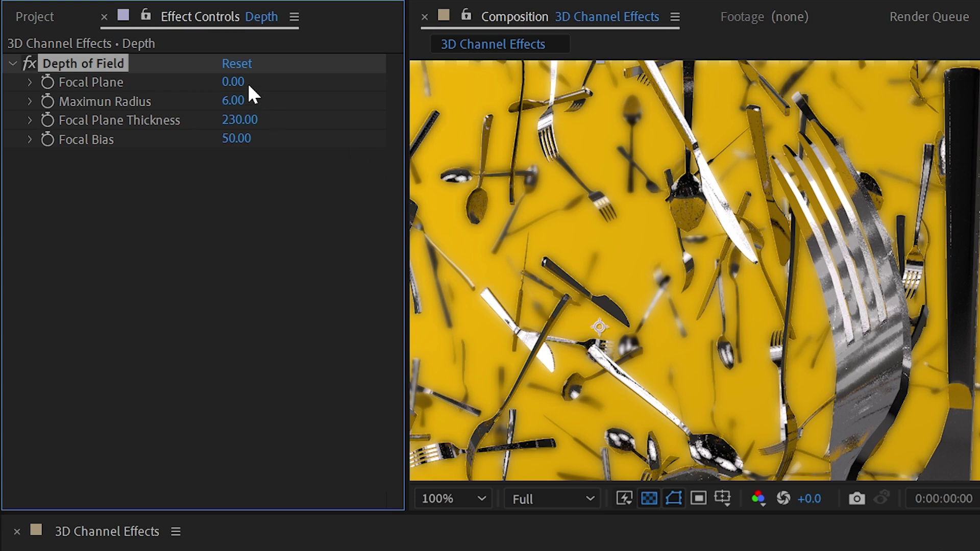
pyautogui.moveTo(235, 102); pyautogui.dragTo(225, 100)
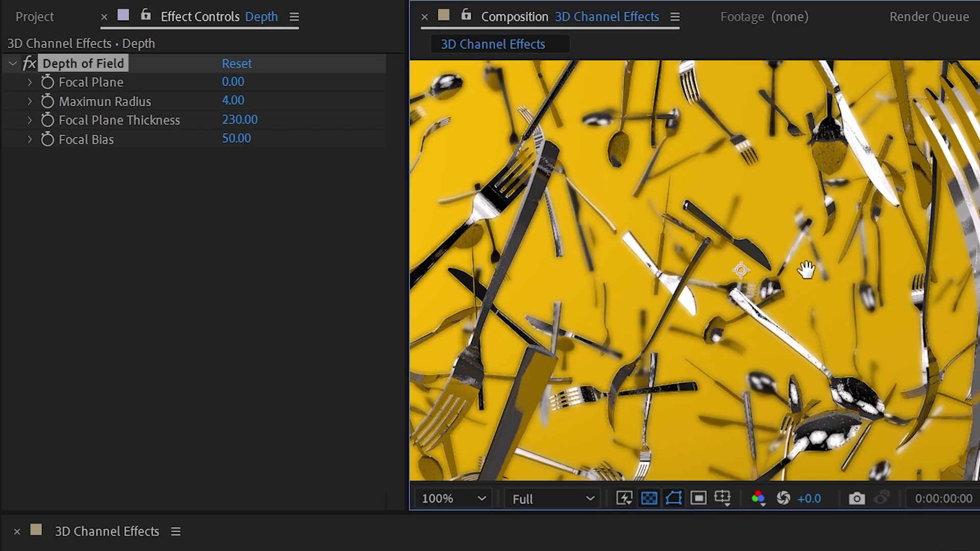
pyautogui.moveTo(233, 82); pyautogui.dragTo(165, 79)
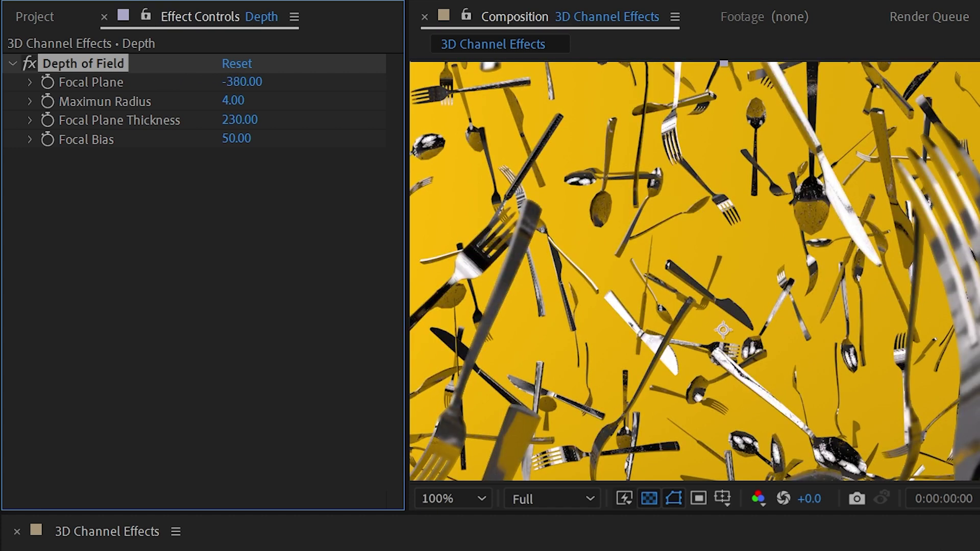
pyautogui.moveTo(234, 119); pyautogui.dragTo(173, 137)
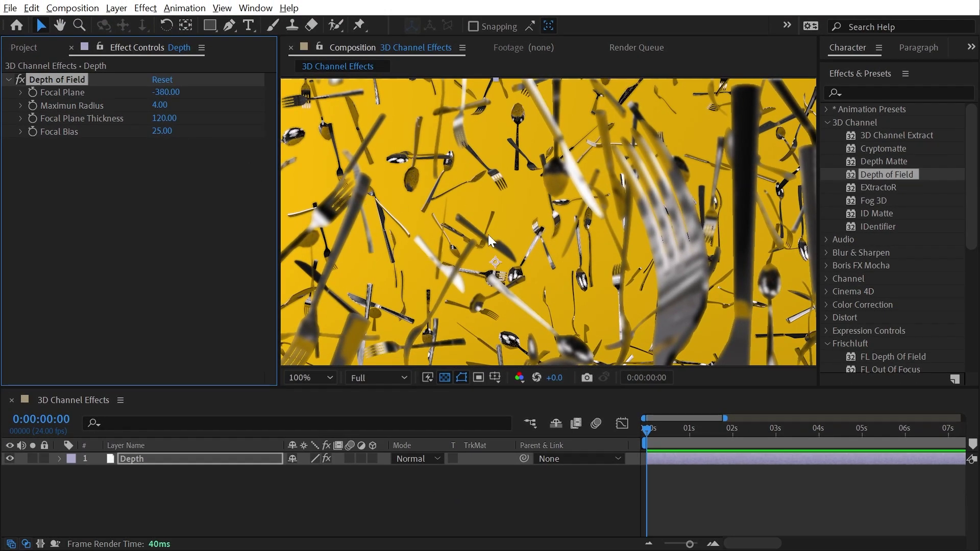
pyautogui.scroll(-2, 488, 240)
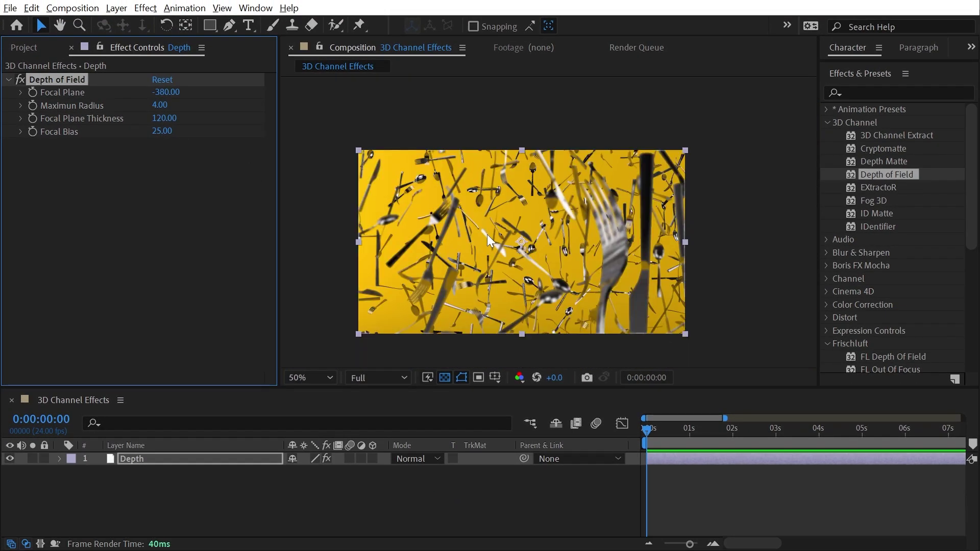
pyautogui.moveTo(487, 234); pyautogui.dragTo(509, 202)
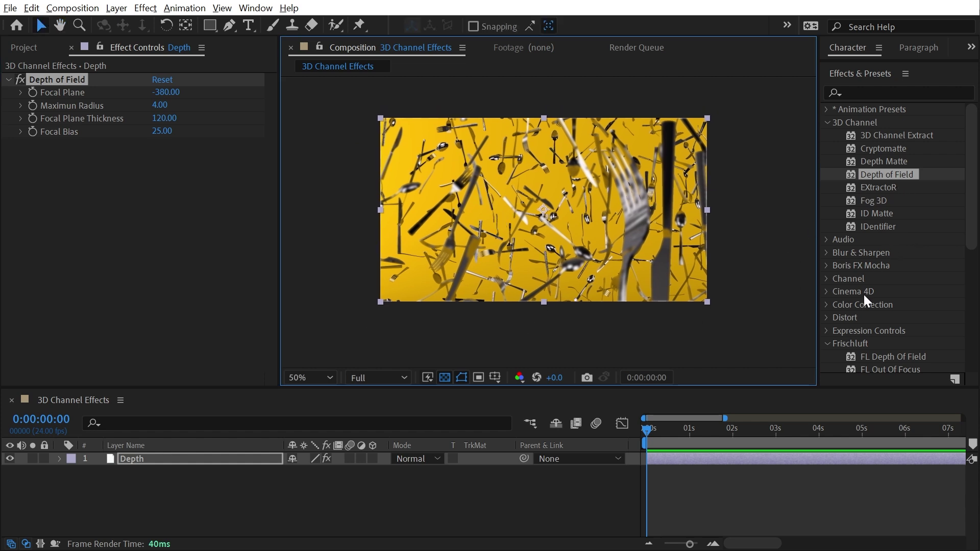
pyautogui.click(827, 252)
pyautogui.scroll(-3, 888, 229)
pyautogui.click(901, 191)
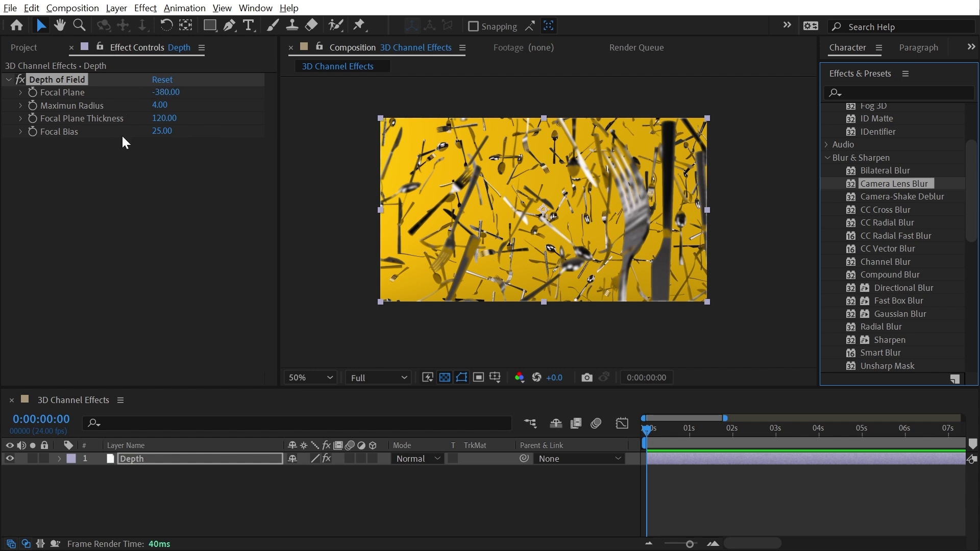
# - Replace Depth of Field with a Depth Matte whose depth reveals most of the cutlery
pyautogui.press('Delete')
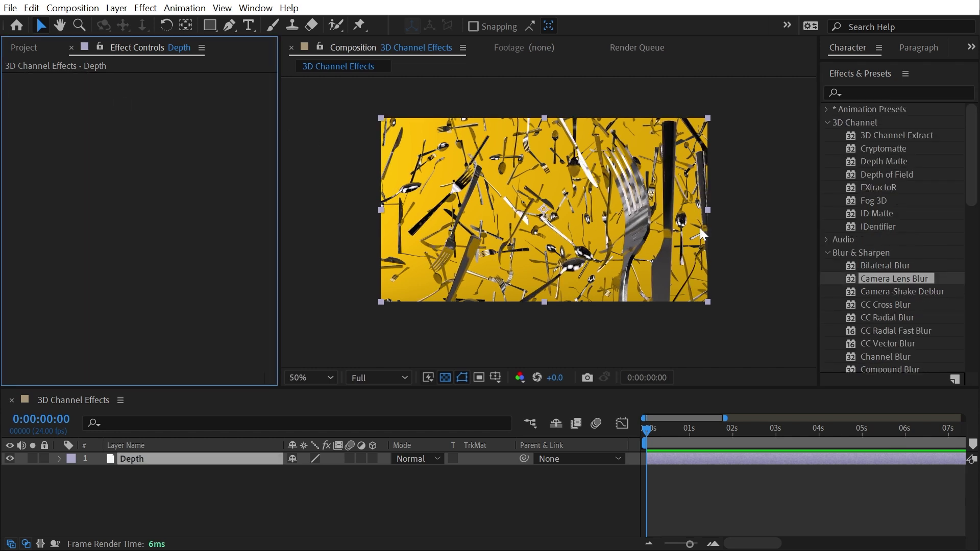
pyautogui.moveTo(903, 164); pyautogui.dragTo(633, 221)
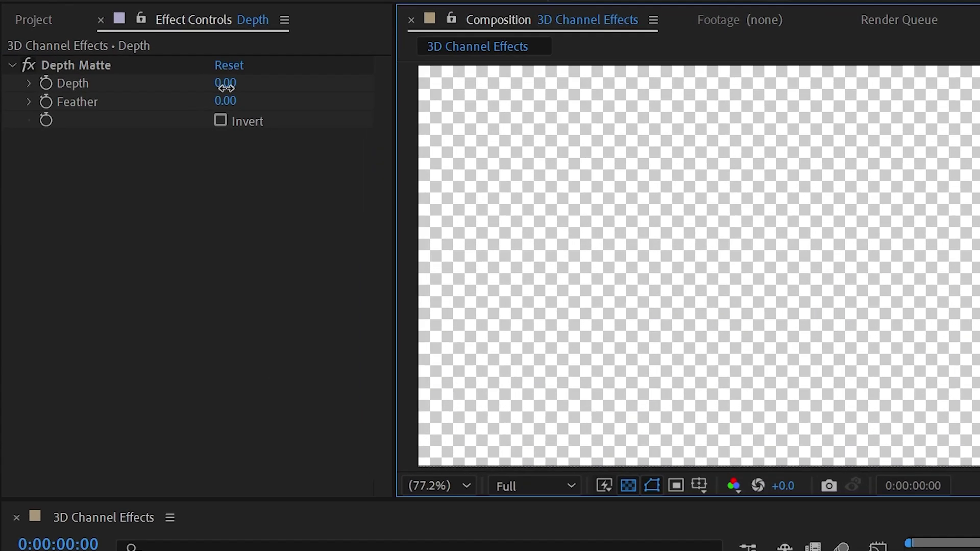
pyautogui.moveTo(159, 93); pyautogui.dragTo(151, 96)
pyautogui.moveTo(221, 87); pyautogui.dragTo(219, 87)
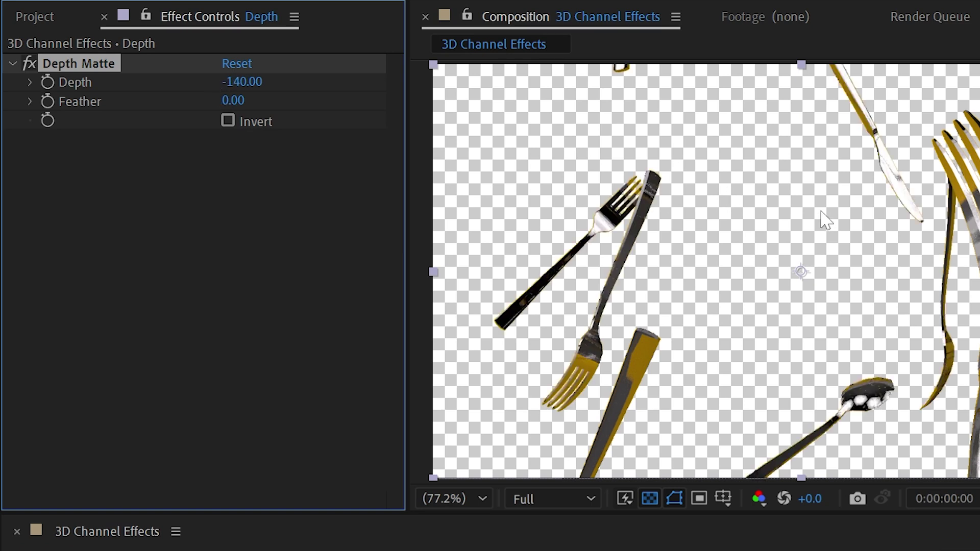
pyautogui.moveTo(245, 83)
pyautogui.mouseDown()
pyautogui.moveTo(204, 83)
pyautogui.moveTo(212, 94)
pyautogui.moveTo(273, 95)
pyautogui.moveTo(257, 95)
pyautogui.mouseUp()
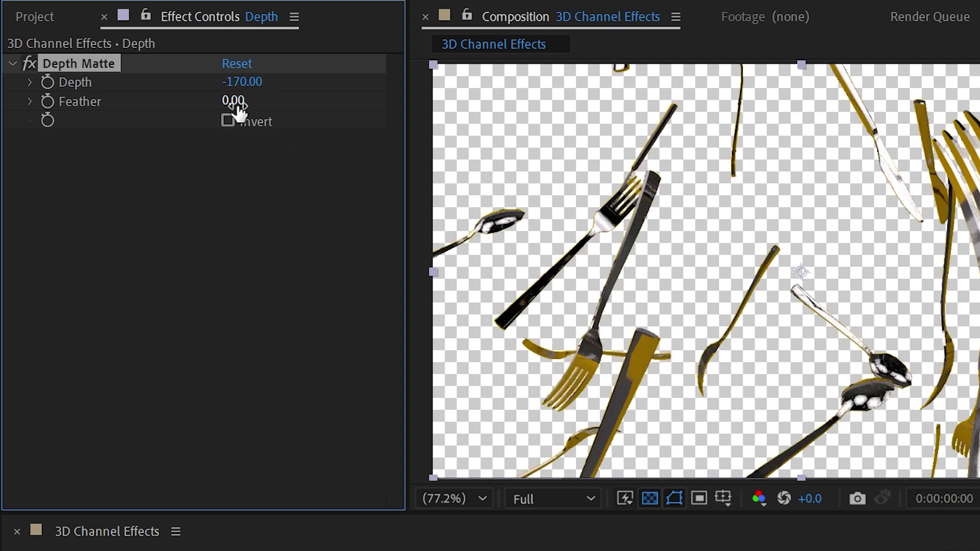
# - Feather and invert the Depth Matte, then swap it for Fog 3D at default settings
pyautogui.moveTo(237, 103); pyautogui.dragTo(281, 92)
pyautogui.click(228, 122)
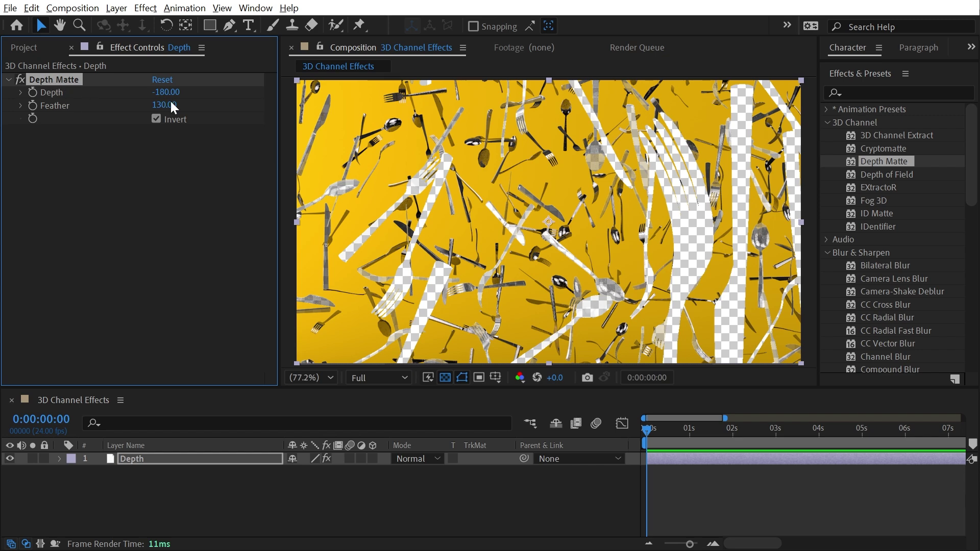
pyautogui.press('Delete')
pyautogui.moveTo(883, 205); pyautogui.dragTo(499, 228)
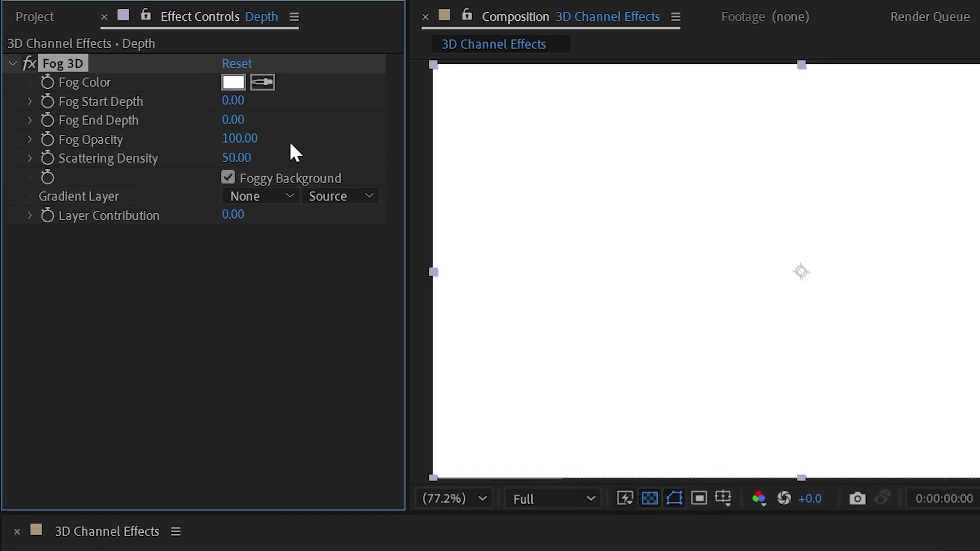
# - Set Fog 3D to Fog Start Depth 0.00 and Fog End Depth -450.00
pyautogui.moveTo(233, 100); pyautogui.dragTo(209, 110)
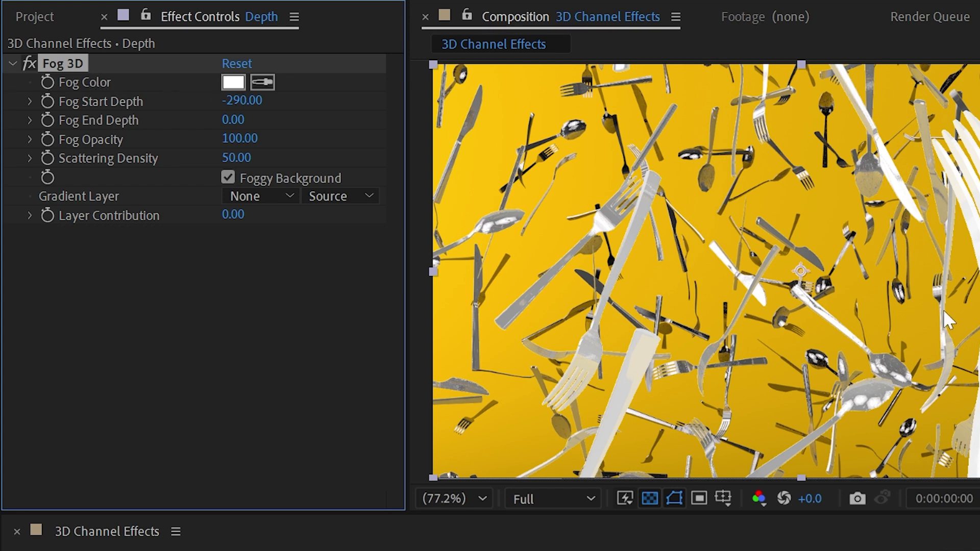
pyautogui.moveTo(260, 103); pyautogui.dragTo(295, 120)
pyautogui.moveTo(240, 101); pyautogui.dragTo(114, 101)
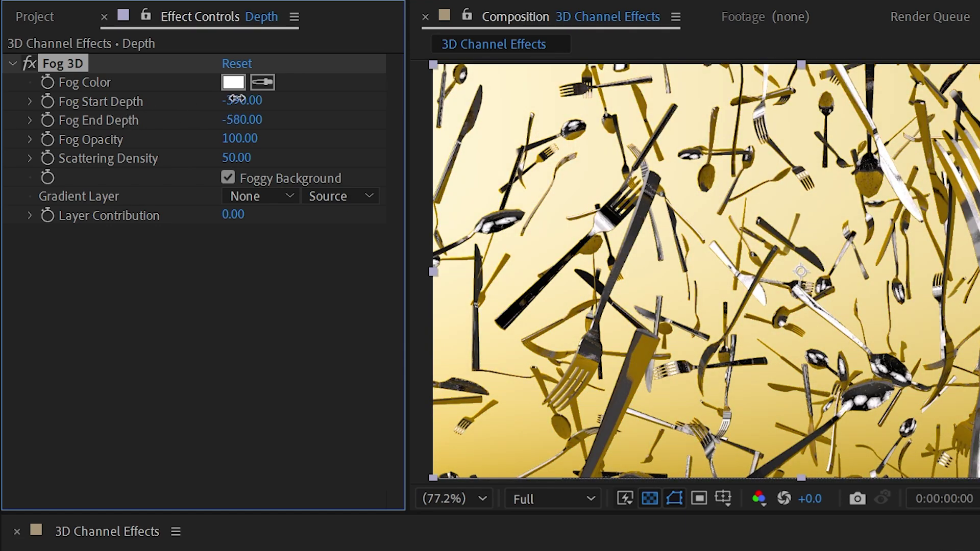
pyautogui.moveTo(236, 100); pyautogui.dragTo(276, 102)
pyautogui.moveTo(242, 119); pyautogui.dragTo(299, 112)
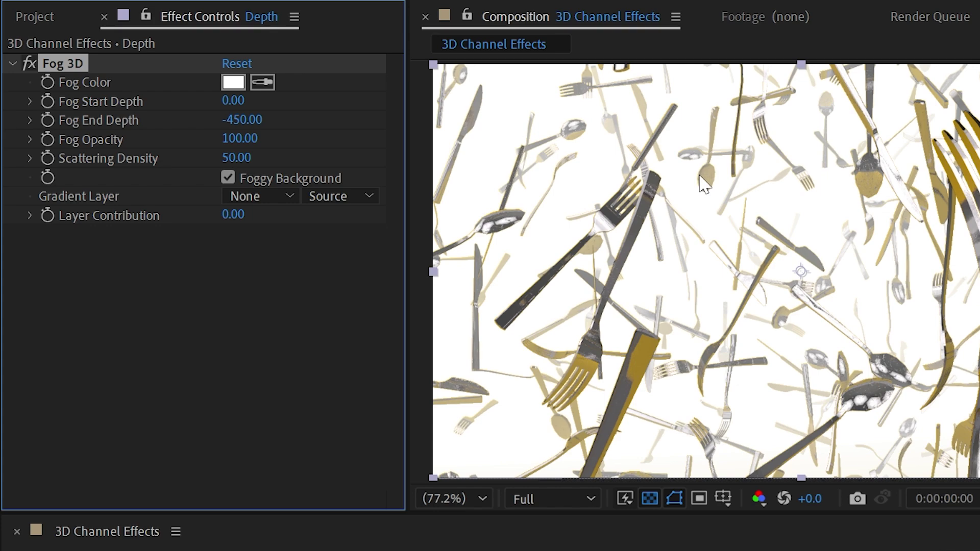
# - Sample the yellow background as the Fog Color and set Fog Opacity to 100
pyautogui.moveTo(235, 138); pyautogui.dragTo(121, 136)
pyautogui.click(263, 83)
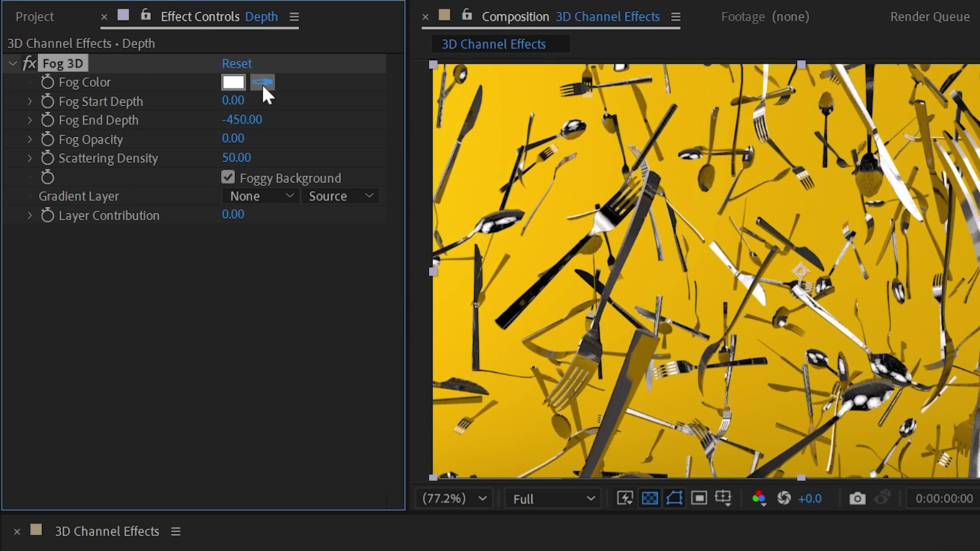
pyautogui.click(776, 209)
pyautogui.click(232, 138)
pyautogui.write('100')
pyautogui.press('Return')
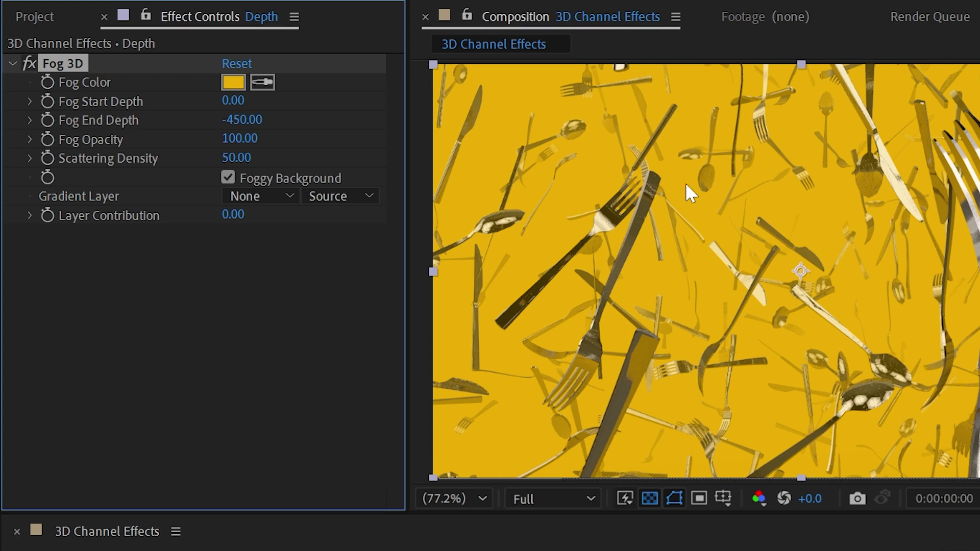
# - Raise the fog Scattering Density to 63, keeping Foggy Background on
pyautogui.moveTo(243, 157)
pyautogui.mouseDown()
pyautogui.moveTo(318, 152)
pyautogui.moveTo(233, 151)
pyautogui.mouseUp()
pyautogui.moveTo(162, 153); pyautogui.dragTo(284, 156)
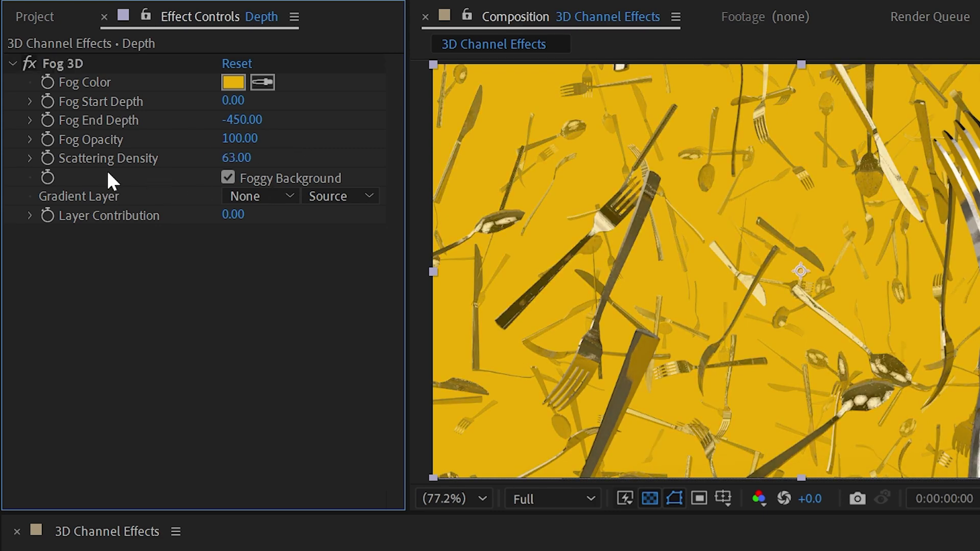
pyautogui.click(271, 175)
pyautogui.click(270, 175)
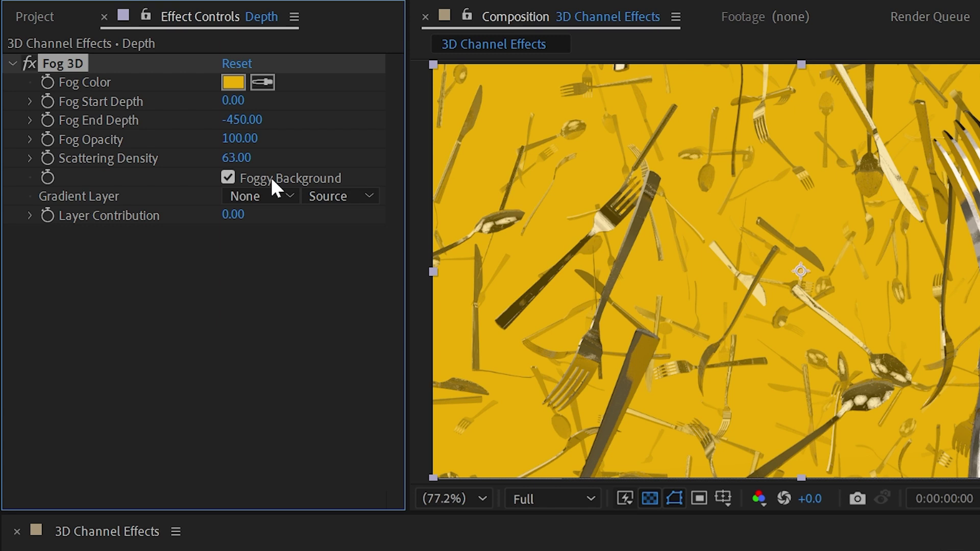
pyautogui.click(270, 175)
pyautogui.click(271, 176)
pyautogui.click(265, 182)
pyautogui.moveTo(403, 102); pyautogui.dragTo(203, 86)
pyautogui.click(228, 253)
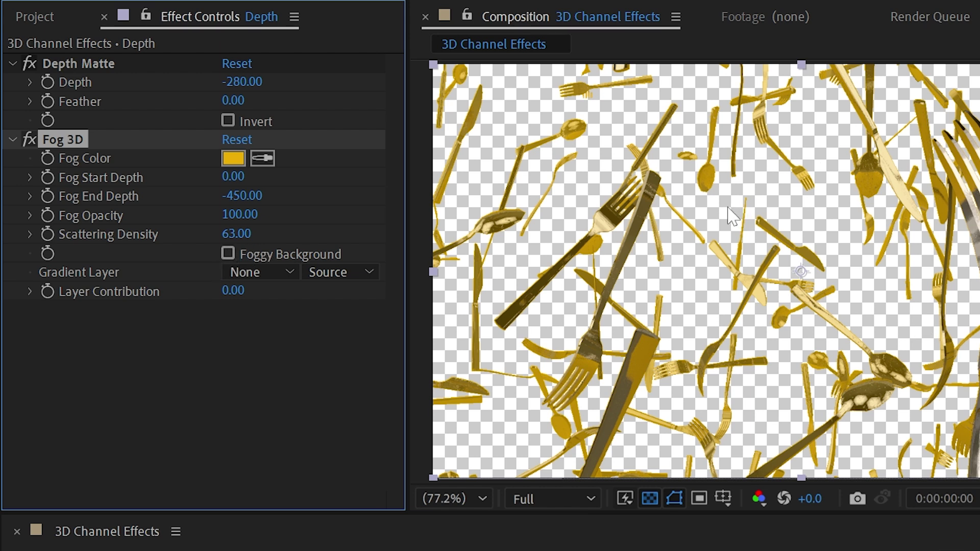
pyautogui.click(272, 250)
pyautogui.moveTo(241, 81); pyautogui.dragTo(218, 86)
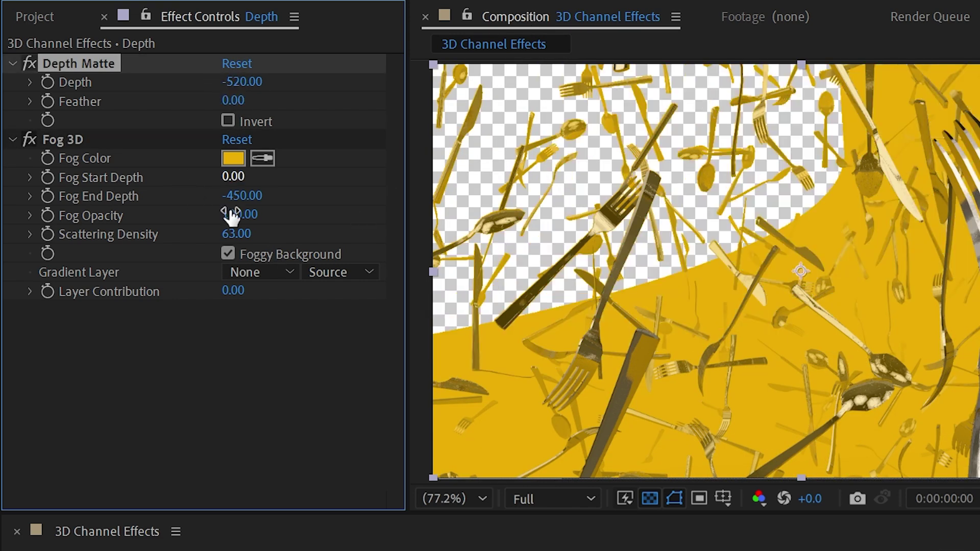
pyautogui.press('Delete')
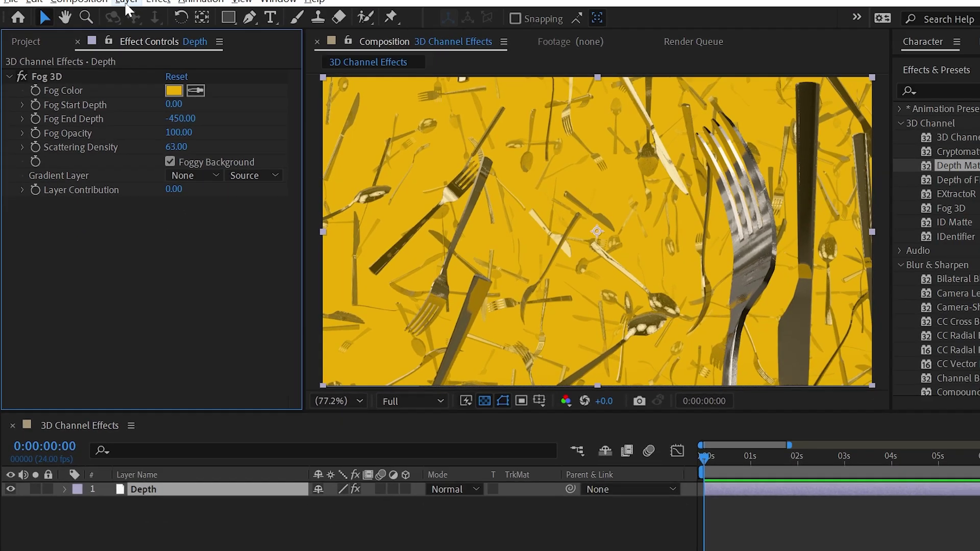
# - Create a solid named 'Noise' and apply Turbulent Noise to it
pyautogui.click(116, 7)
pyautogui.moveTo(327, 25)
pyautogui.click(365, 41)
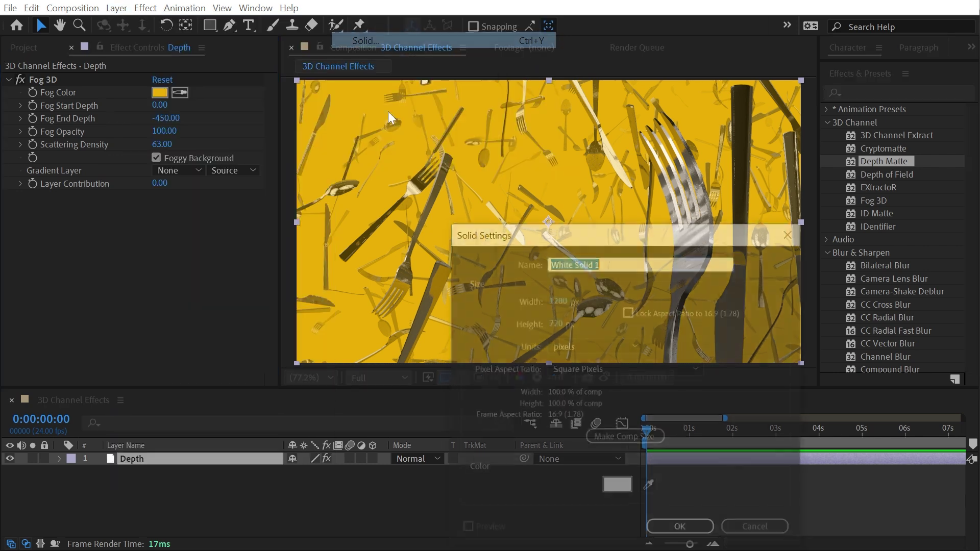
pyautogui.write('Noise')
pyautogui.press('Return')
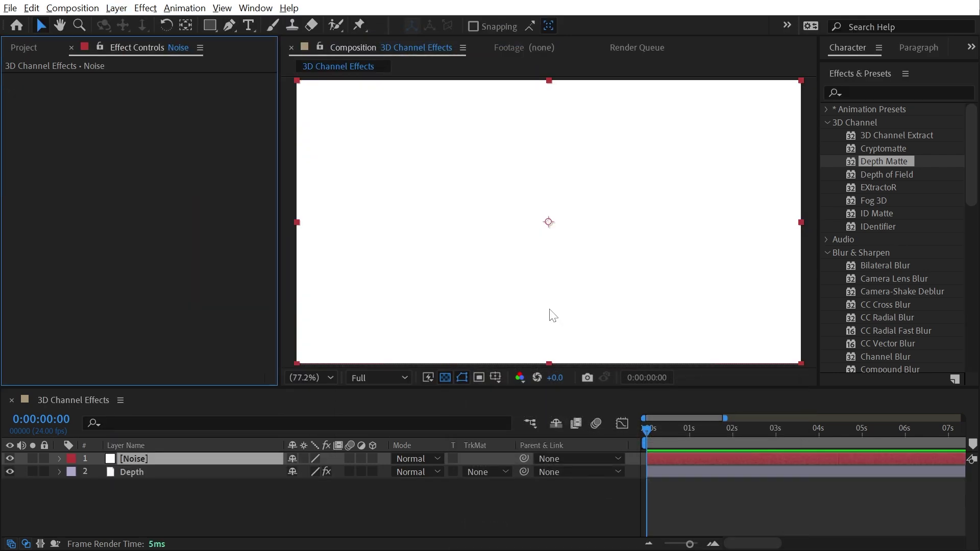
pyautogui.click(874, 93)
pyautogui.write('turbulent')
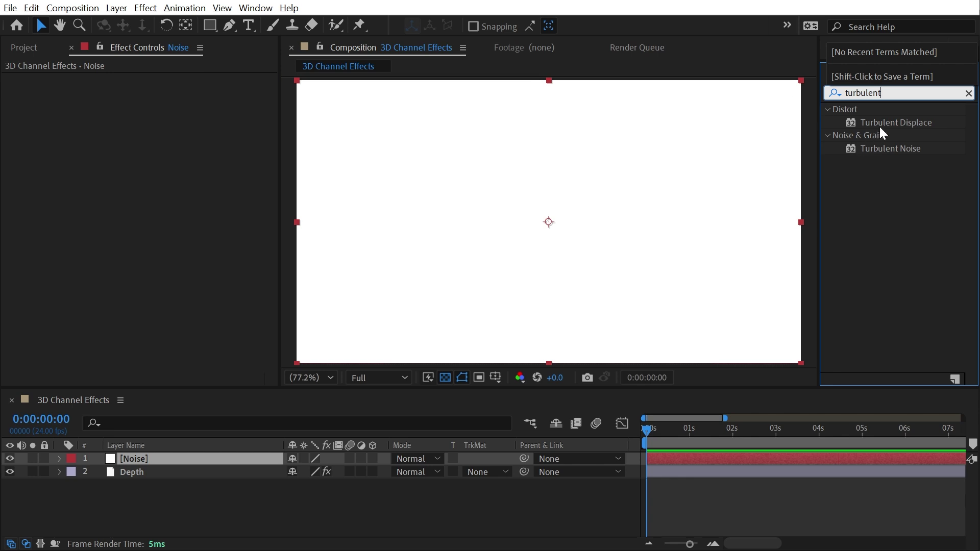
pyautogui.moveTo(889, 148); pyautogui.dragTo(415, 185)
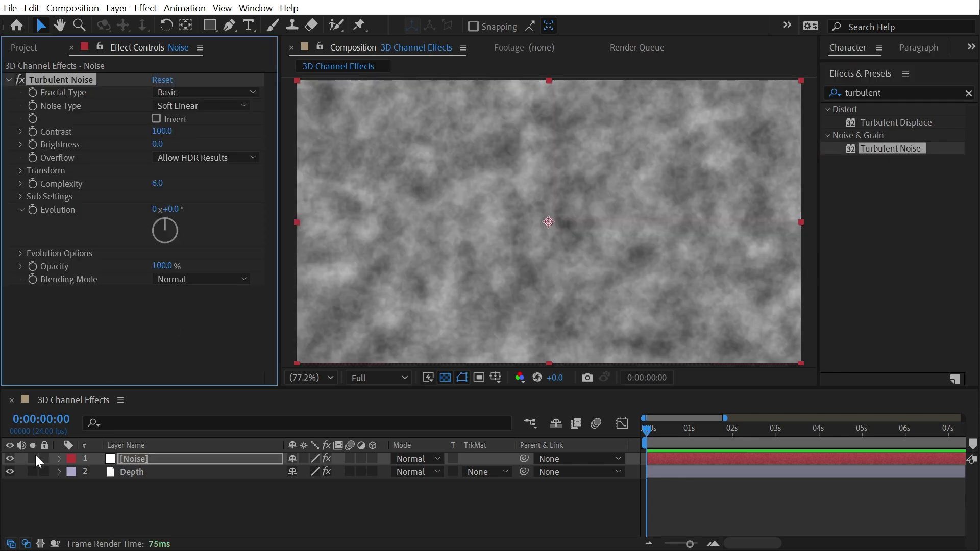
# - Hide Noise and set the Depth layer's Fog 3D gradient to 1. Noise, Layer Contribution 100
pyautogui.click(12, 459)
pyautogui.click(145, 472)
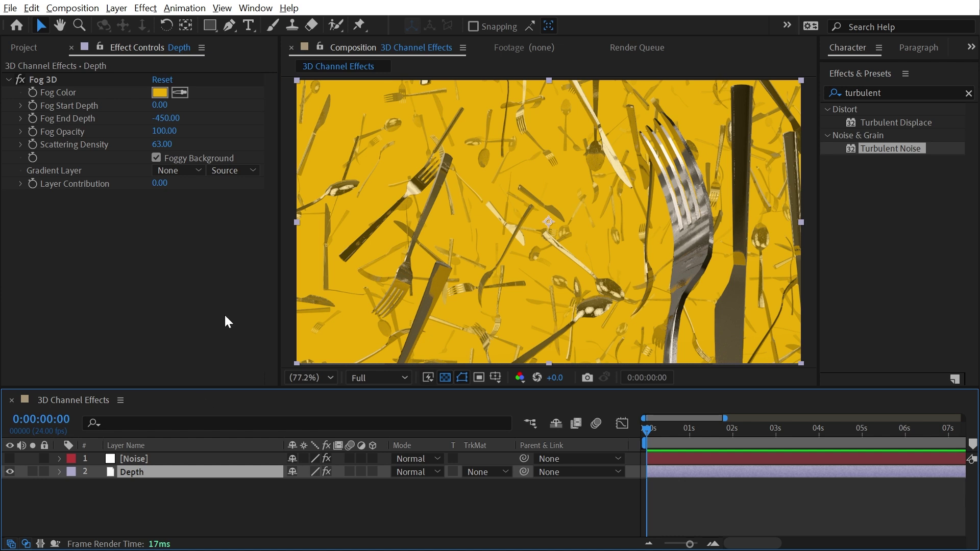
pyautogui.click(176, 170)
pyautogui.click(189, 204)
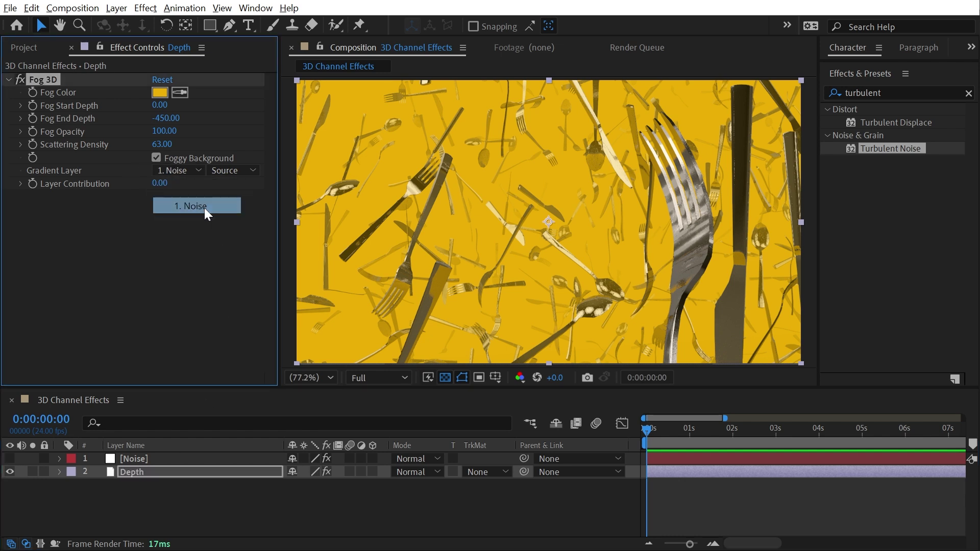
pyautogui.click(240, 171)
pyautogui.click(256, 218)
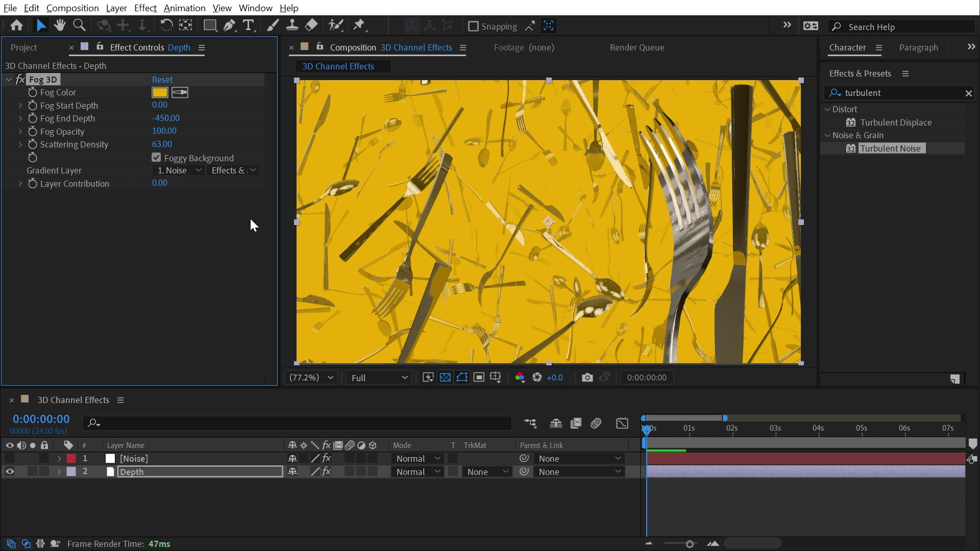
pyautogui.click(160, 183)
pyautogui.write('100')
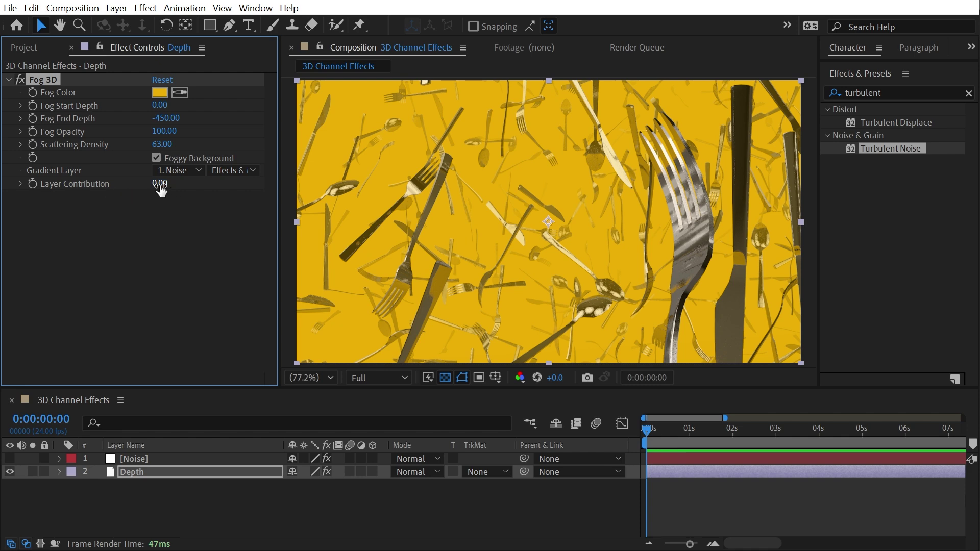
pyautogui.press('Return')
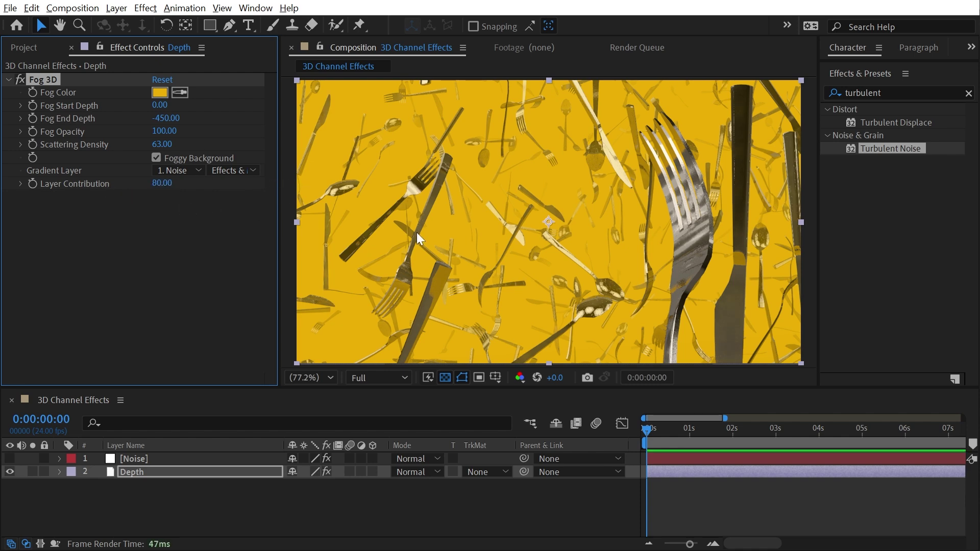
# - Set the Noise layer's Turbulent Noise Contrast to 440 and check the fog
pyautogui.scroll(-1, 357, 220)
pyautogui.scroll(2, 459, 230)
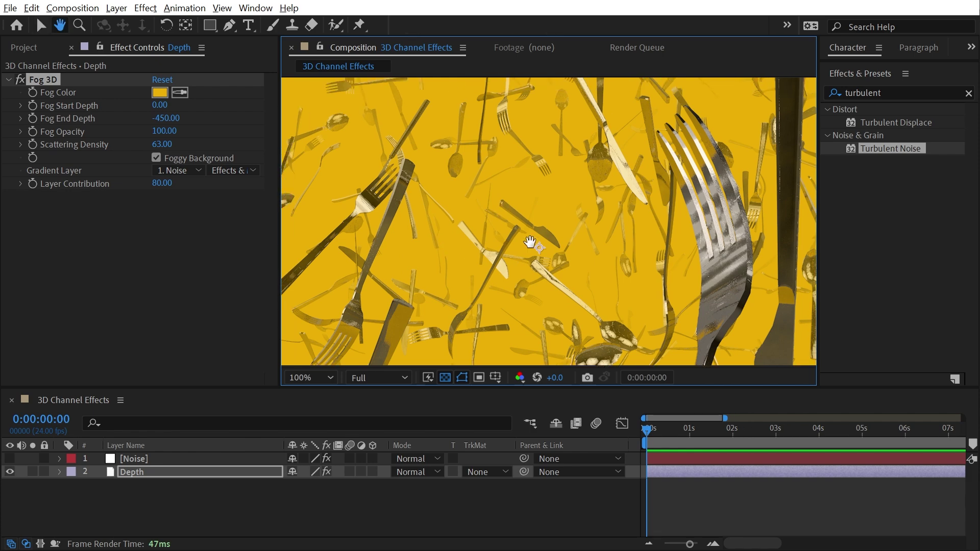
pyautogui.scroll(2, 530, 240)
pyautogui.scroll(2, 481, 235)
pyautogui.moveTo(444, 280); pyautogui.dragTo(573, 199)
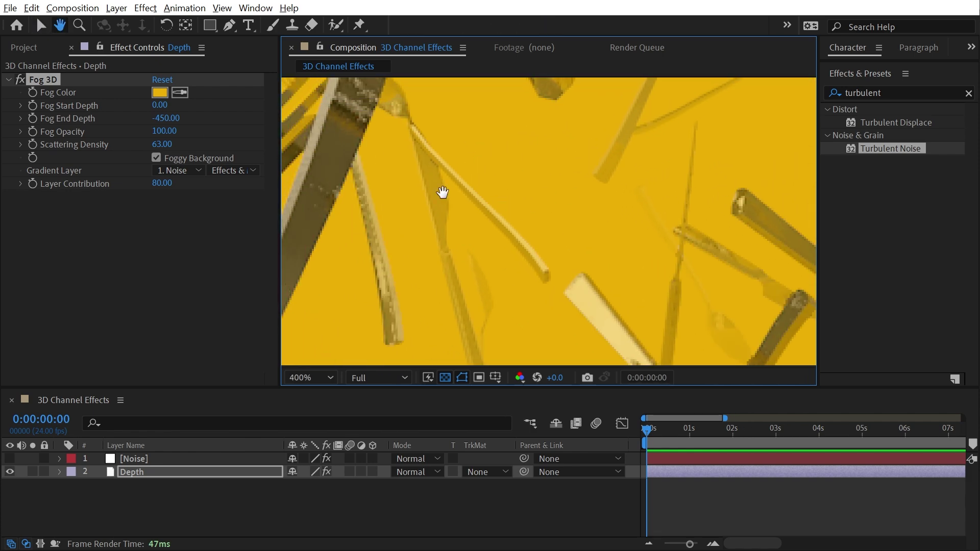
pyautogui.click(164, 459)
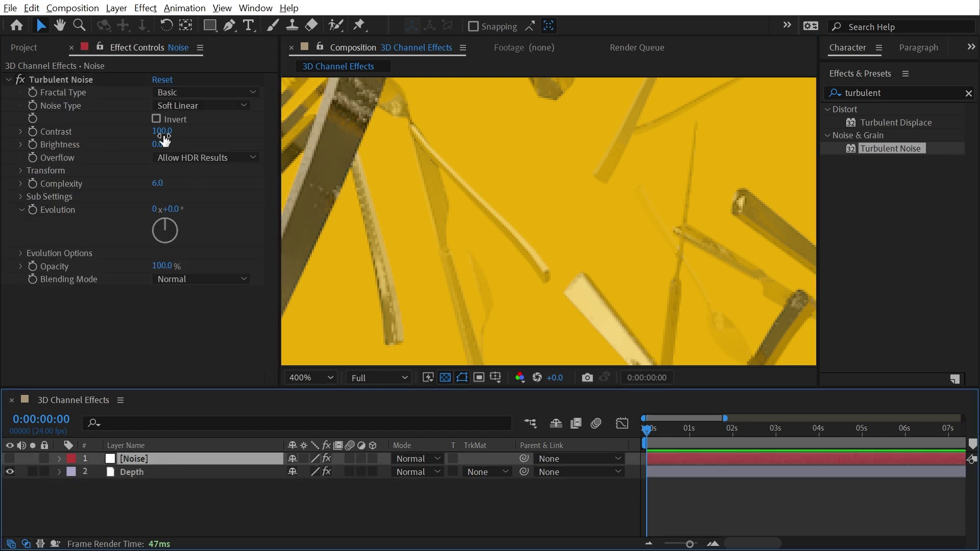
pyautogui.moveTo(168, 131); pyautogui.dragTo(96, 109)
pyautogui.press('space')
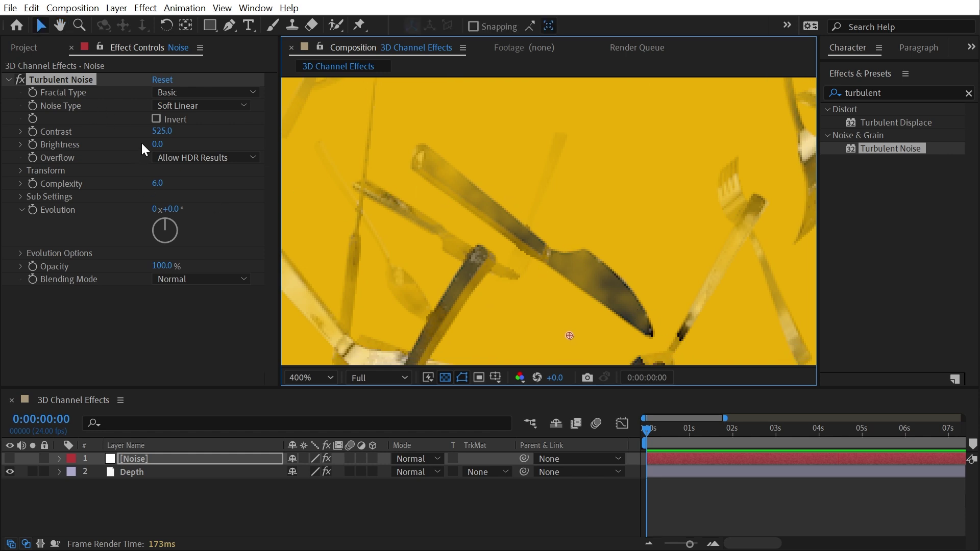
pyautogui.moveTo(163, 131); pyautogui.dragTo(79, 111)
pyautogui.click(10, 459)
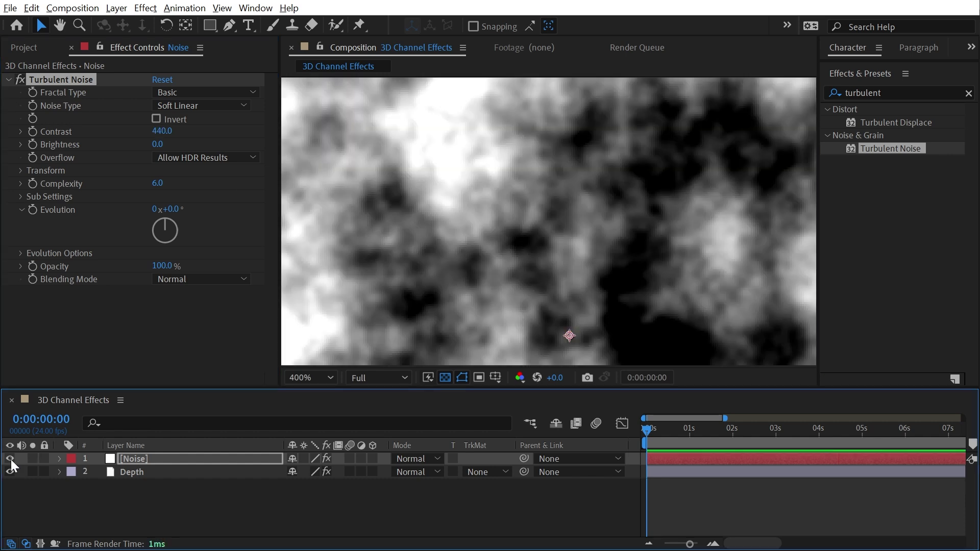
pyautogui.click(10, 459)
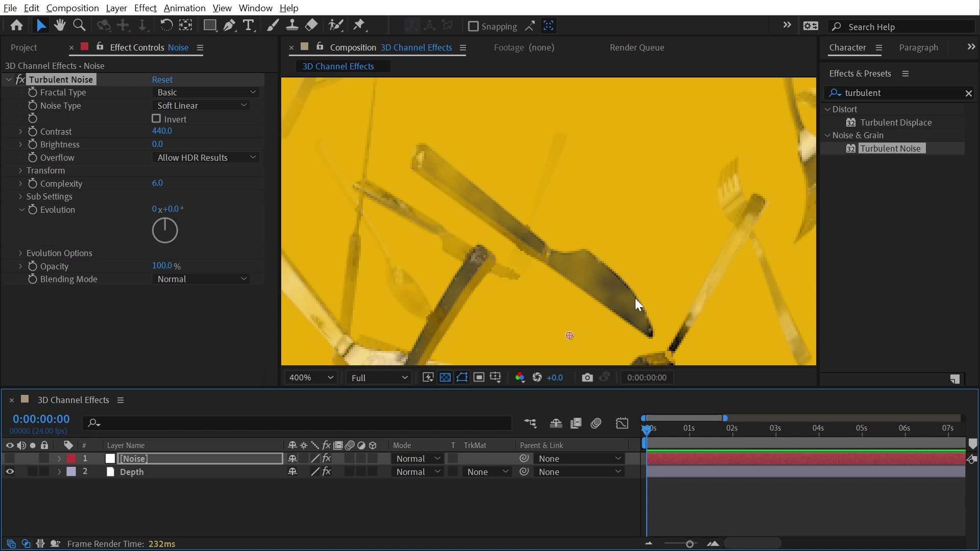
# - Delete the Noise layer and the Depth layer's Fog 3D effect
pyautogui.press('Delete')
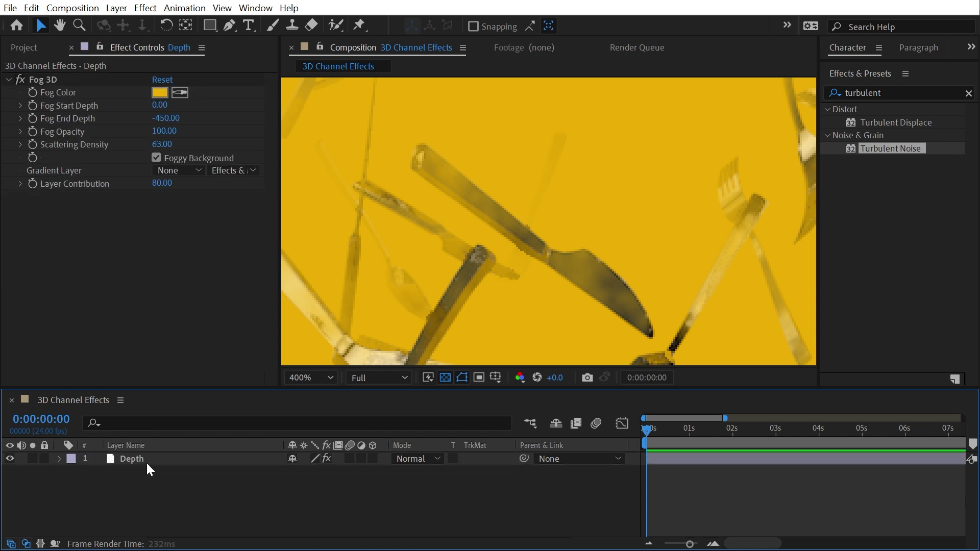
pyautogui.click(146, 462)
pyautogui.click(42, 80)
pyautogui.press('Delete')
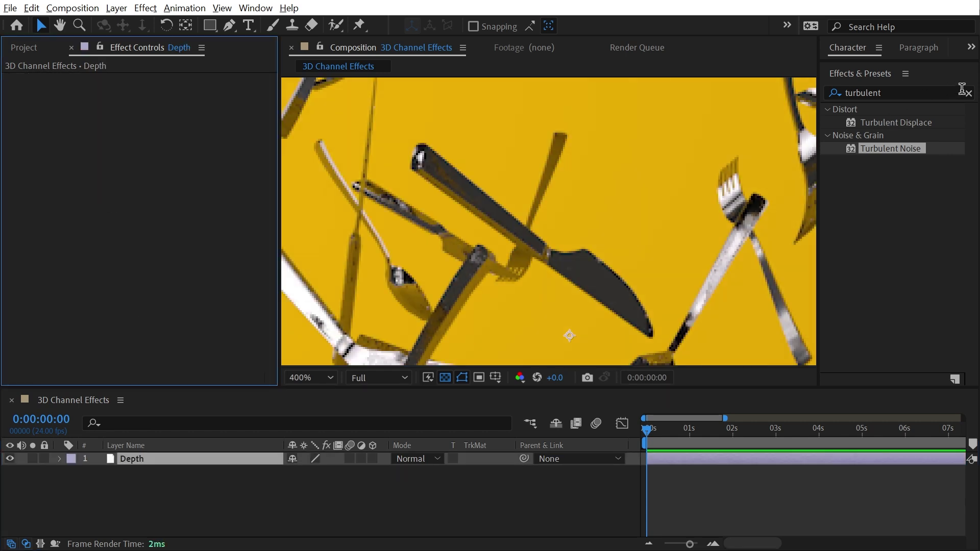
# - Apply ID Matte from the 3D Channel category to the Depth layer
pyautogui.click(965, 92)
pyautogui.click(827, 122)
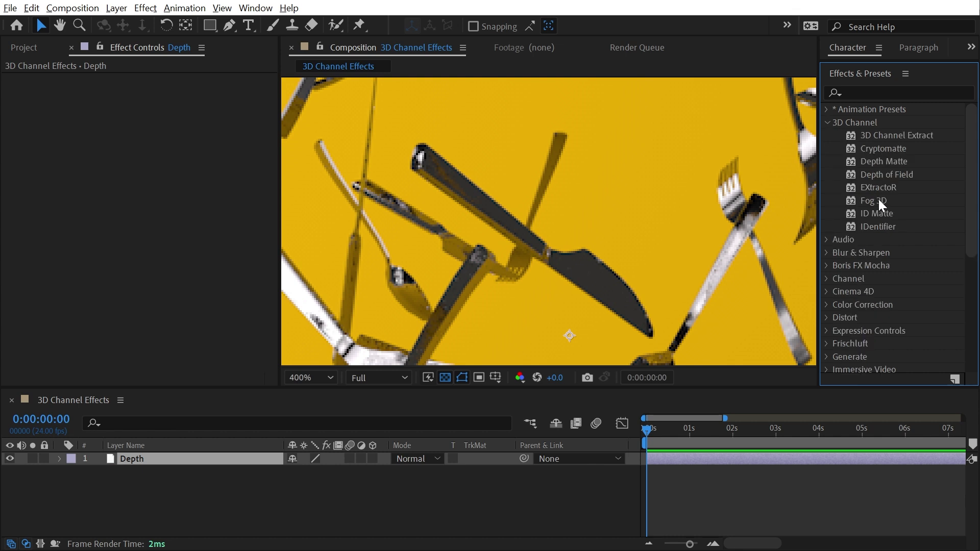
pyautogui.doubleClick(876, 213)
pyautogui.press('h')
pyautogui.moveTo(585, 216); pyautogui.dragTo(628, 214)
pyautogui.press('v')
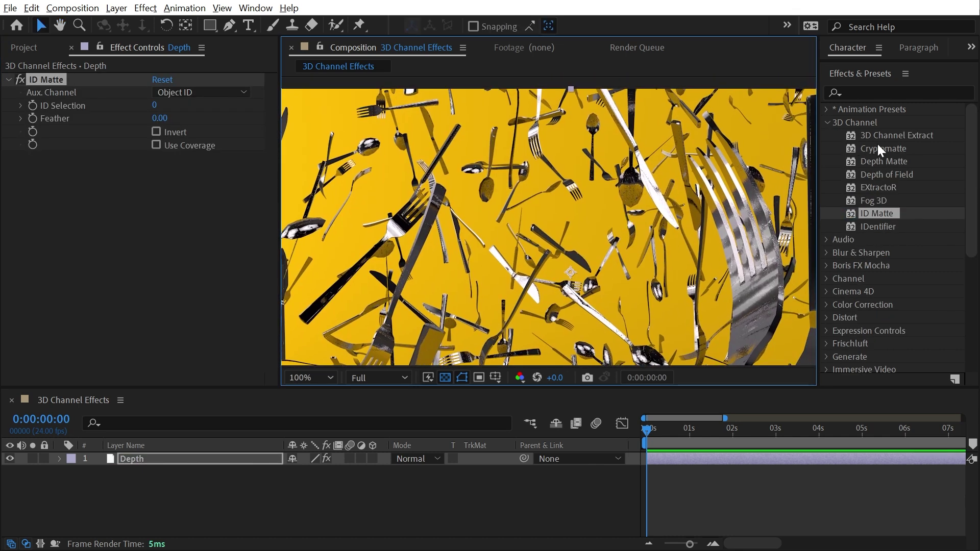
# - Keep Aux. Channel on Object ID and set ID Selection to 1, not inverted
pyautogui.click(194, 93)
pyautogui.click(121, 100)
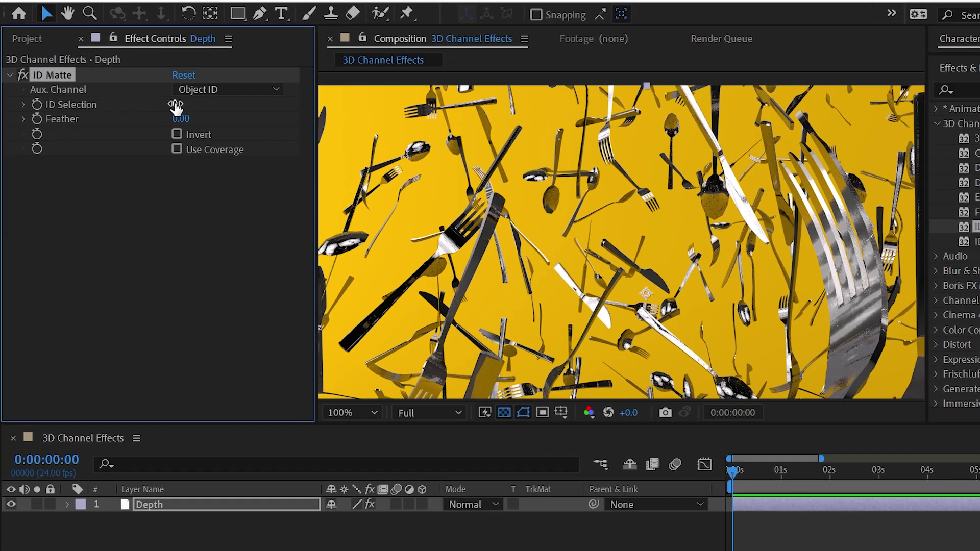
pyautogui.click(169, 106)
pyautogui.write('2')
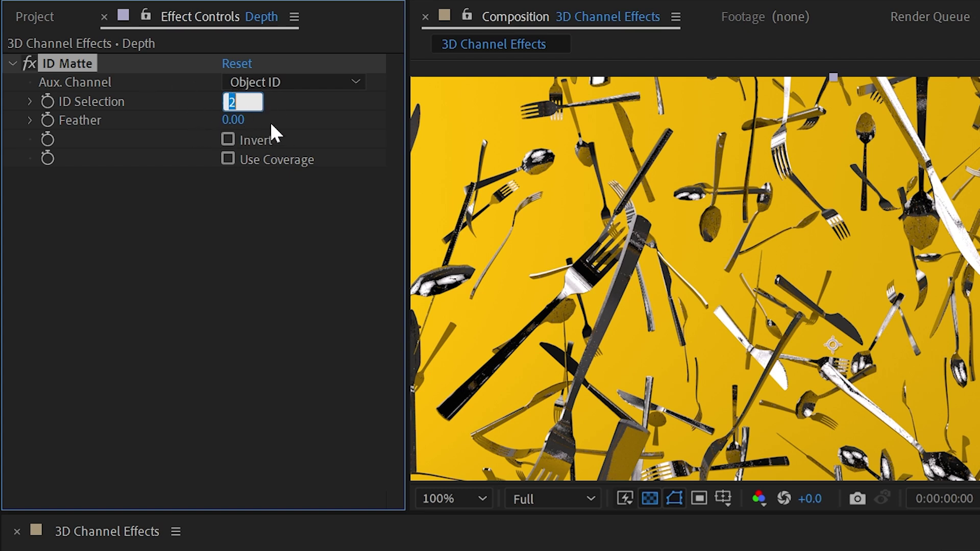
pyautogui.press('Down')
pyautogui.press('Return')
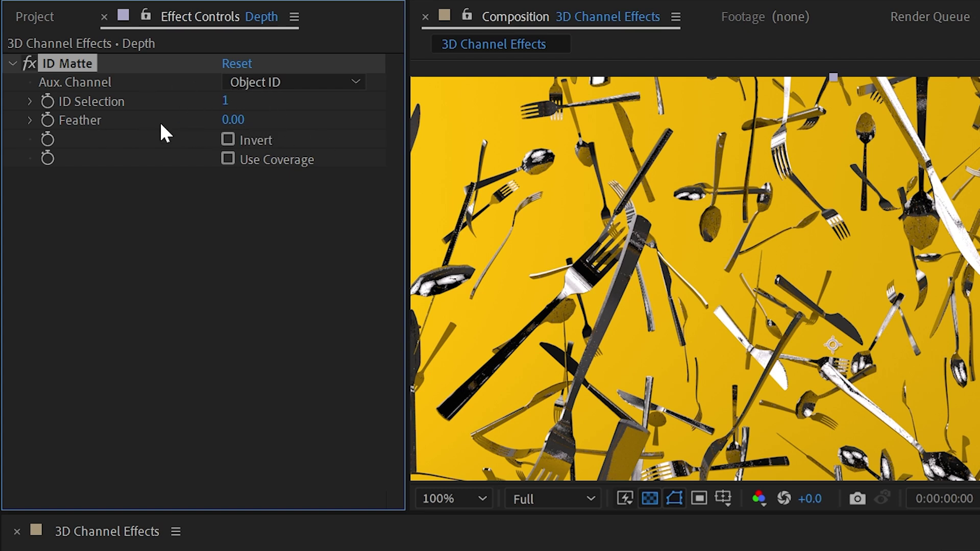
pyautogui.click(256, 142)
pyautogui.click(251, 143)
# - Add 3D Channel Extract above the ID Matte to show cutlery outlines
pyautogui.moveTo(814, 304); pyautogui.dragTo(770, 267)
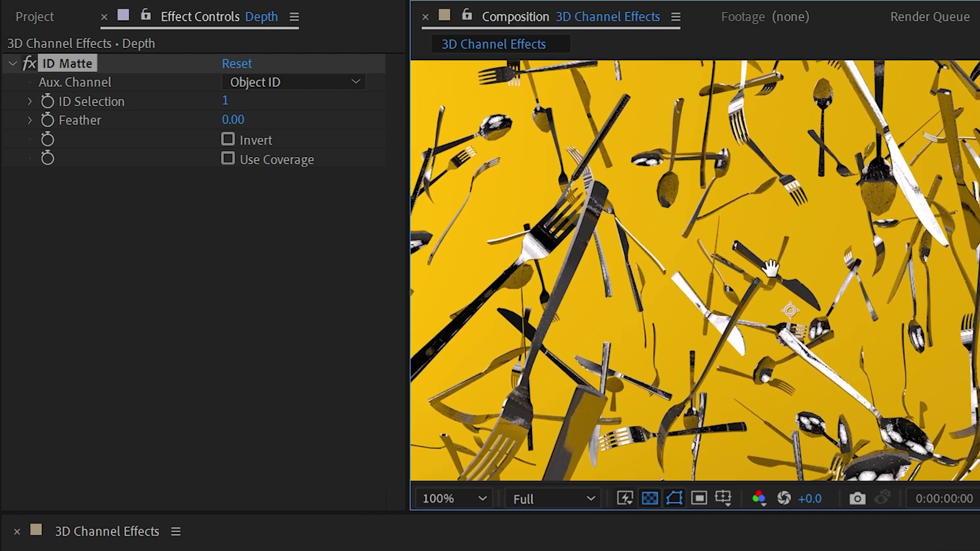
pyautogui.scroll(-1, 812, 281)
pyautogui.moveTo(901, 264)
pyautogui.mouseDown()
pyautogui.moveTo(934, 246)
pyautogui.moveTo(890, 259)
pyautogui.mouseUp()
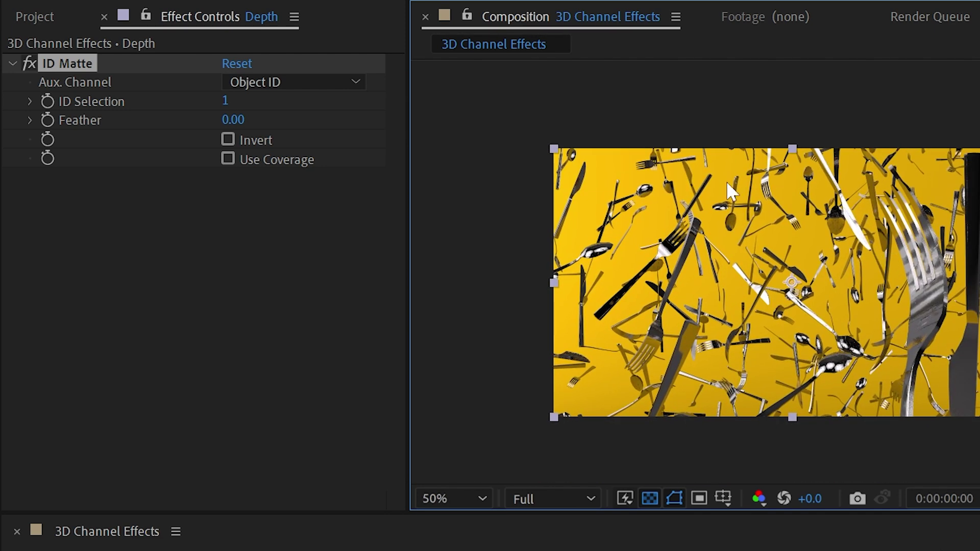
pyautogui.moveTo(729, 192); pyautogui.dragTo(221, 63)
# - Set 3D Channel Extract to the Coverage channel and zoom in to inspect it
pyautogui.click(327, 81)
pyautogui.click(320, 199)
pyautogui.scroll(1, 888, 250)
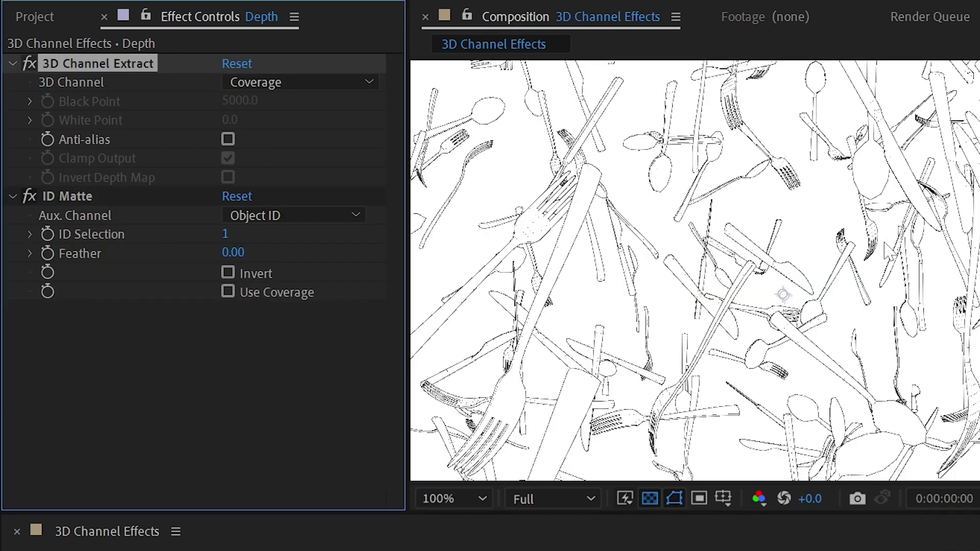
pyautogui.scroll(1, 898, 220)
pyautogui.moveTo(663, 357); pyautogui.dragTo(878, 449)
pyautogui.moveTo(747, 288); pyautogui.dragTo(724, 247)
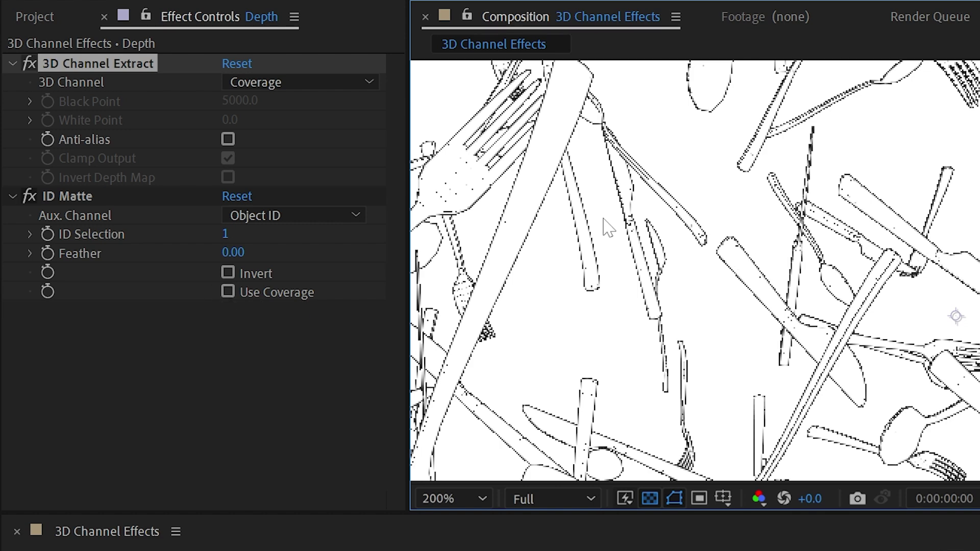
# - Toggle 3D Channel Extract off and on to compare with the render, leaving it off
pyautogui.click(29, 63)
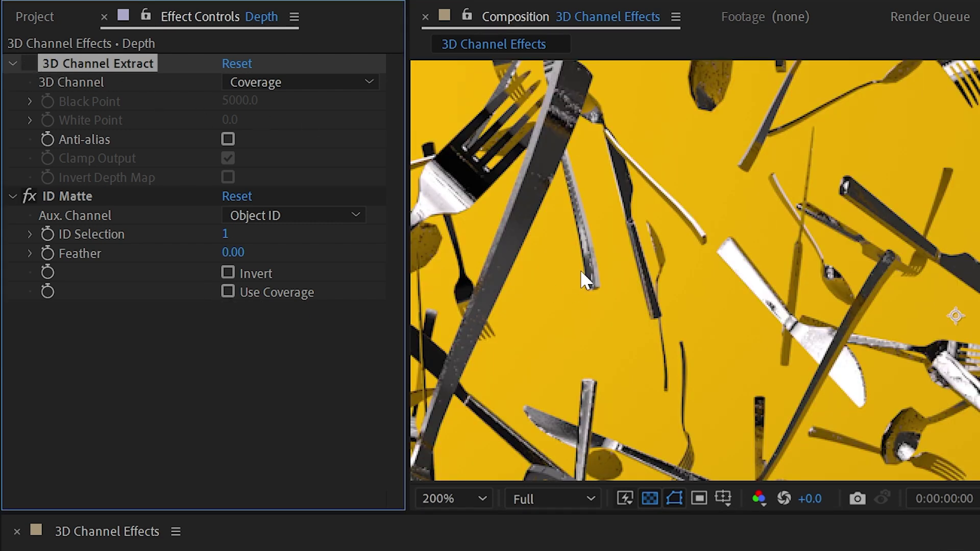
pyautogui.scroll(-2, 798, 246)
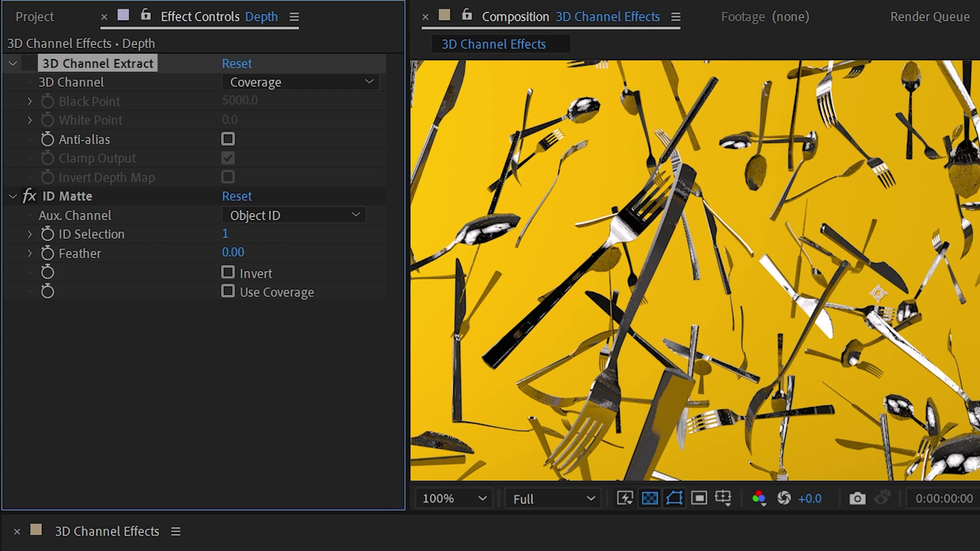
pyautogui.scroll(2, 804, 225)
pyautogui.moveTo(665, 216); pyautogui.dragTo(742, 207)
pyautogui.scroll(2, 743, 207)
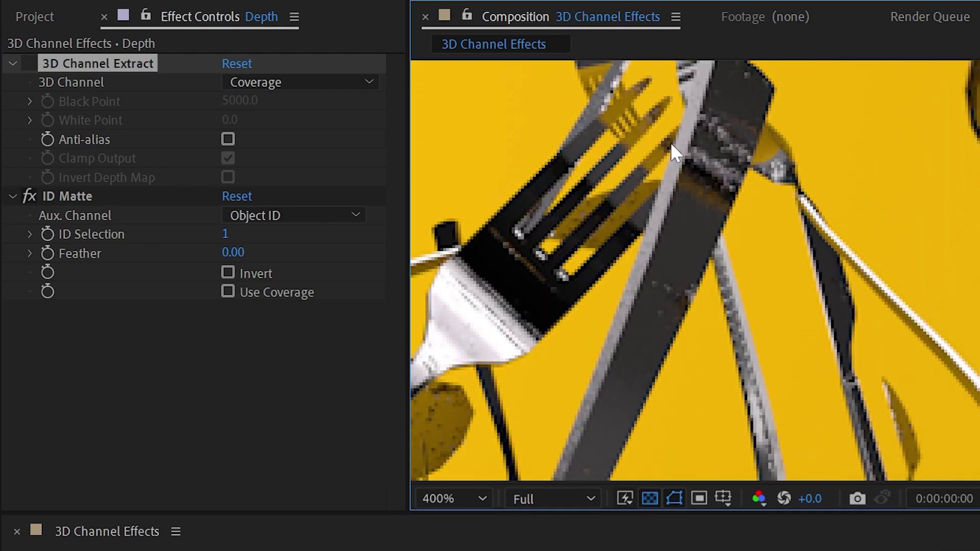
pyautogui.moveTo(677, 153); pyautogui.dragTo(748, 219)
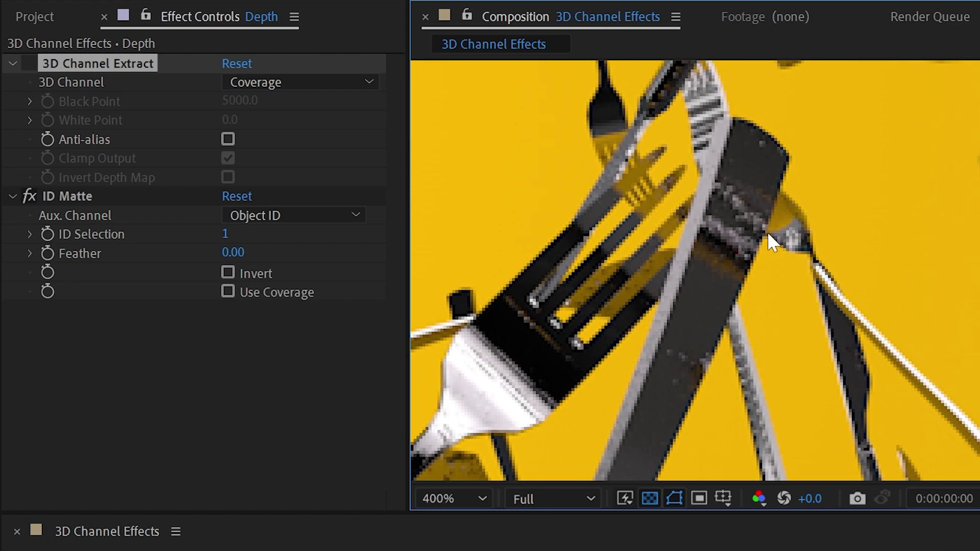
pyautogui.click(29, 62)
pyautogui.click(29, 62)
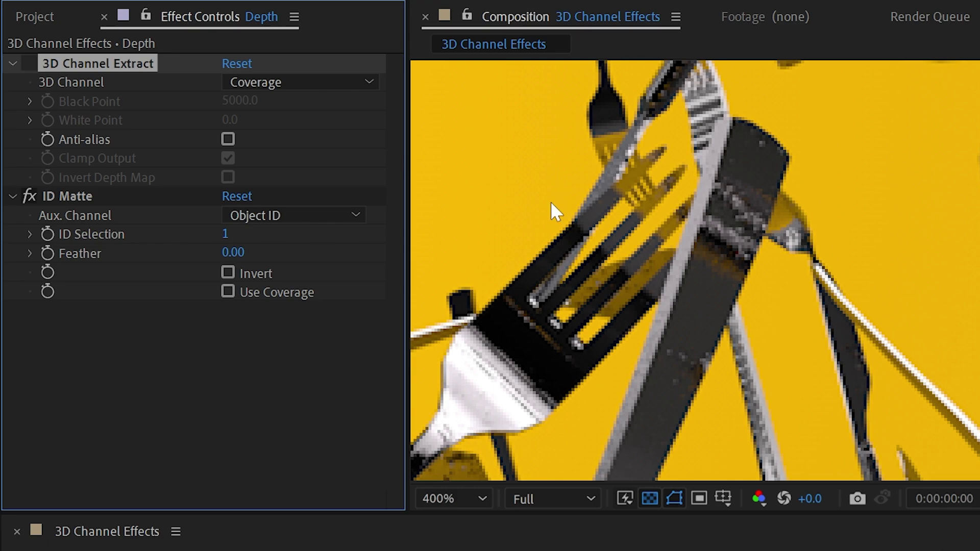
pyautogui.hotkey('shift', '/')
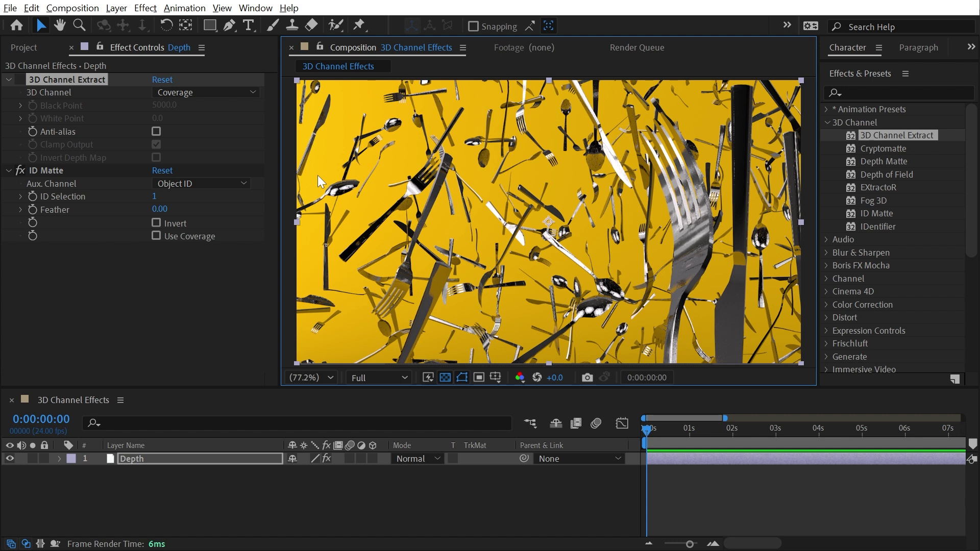
pyautogui.click(229, 93)
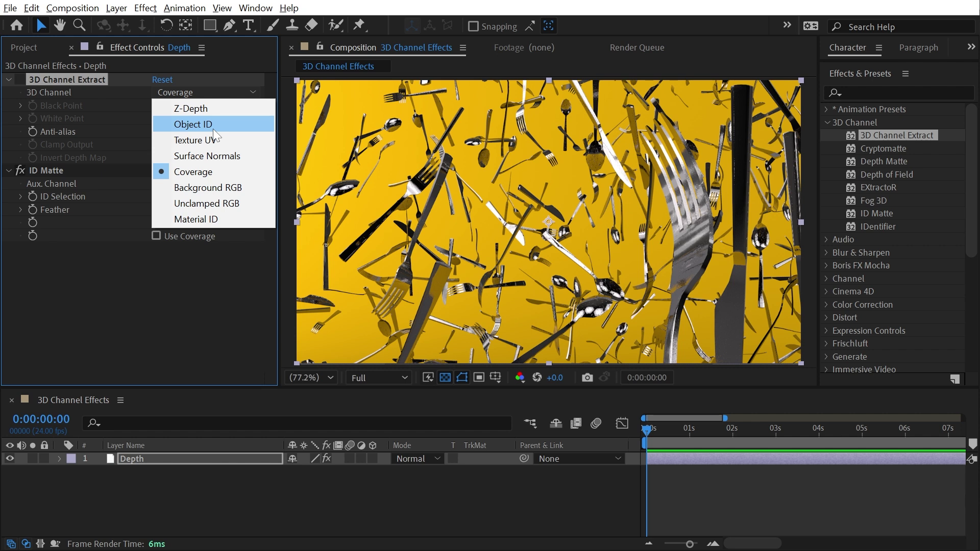
pyautogui.click(114, 127)
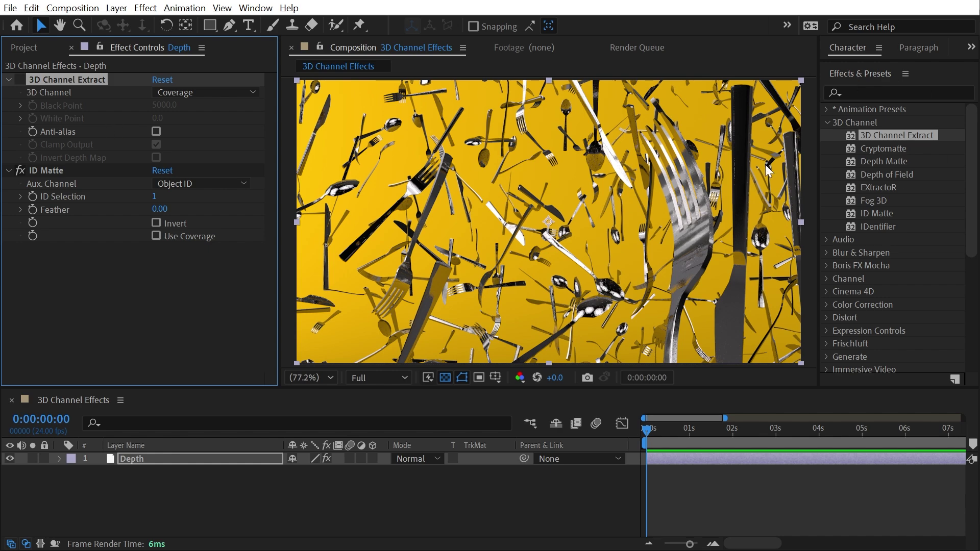